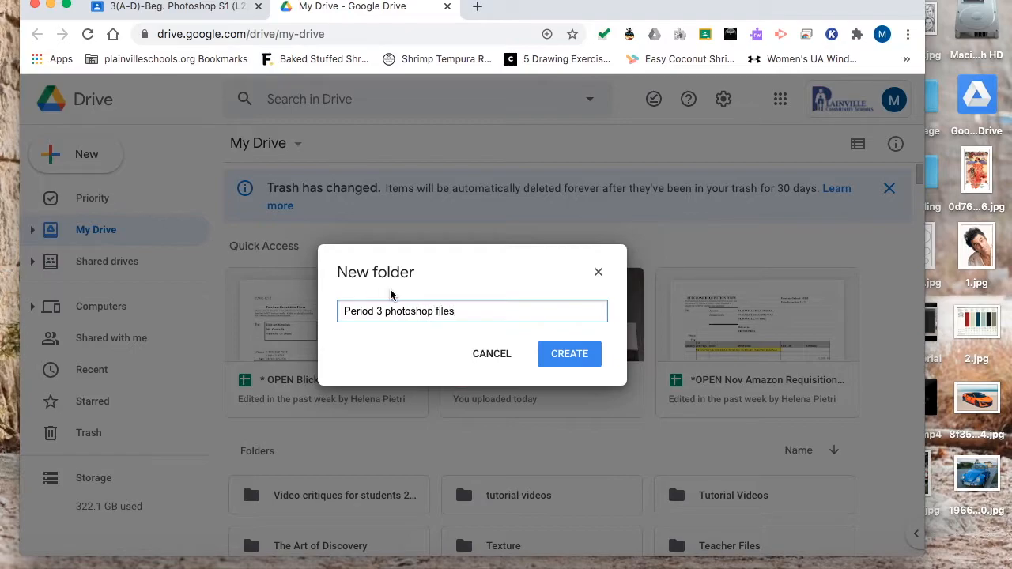
Step: Create the new Drive folder "Period 3 photoshop files" and open it
left_click(557, 354)
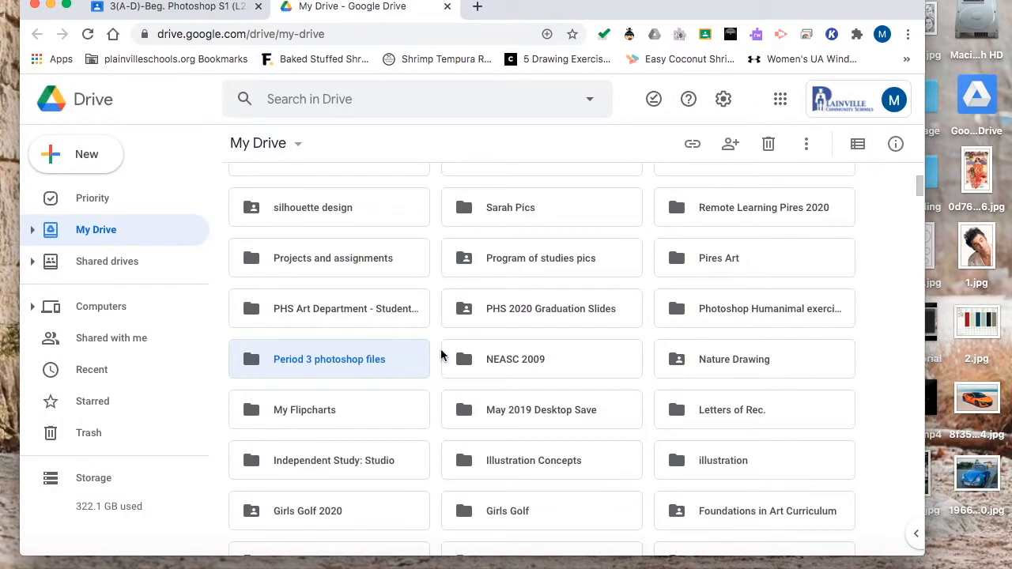
double_click(284, 366)
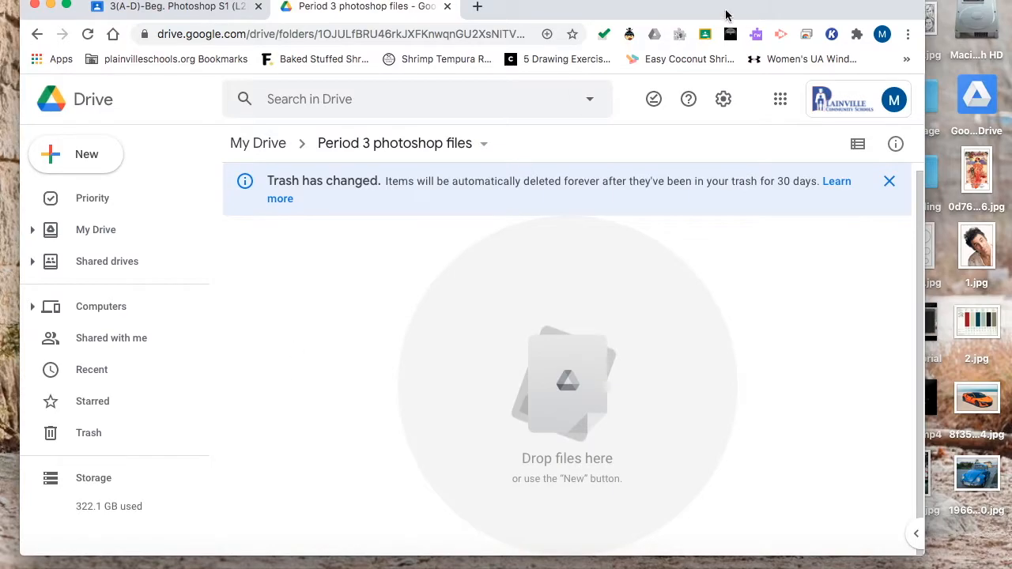
left_click_drag(756, 14, 777, 21)
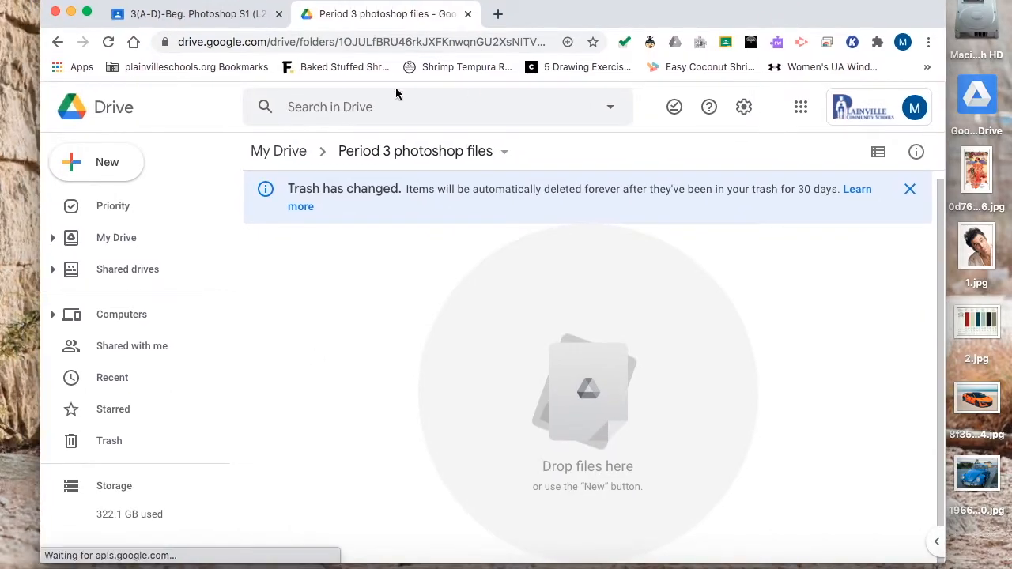
Step: Switch to the Google Classroom stream and open Pixlr Editor from the link posted for remote week
left_click(217, 19)
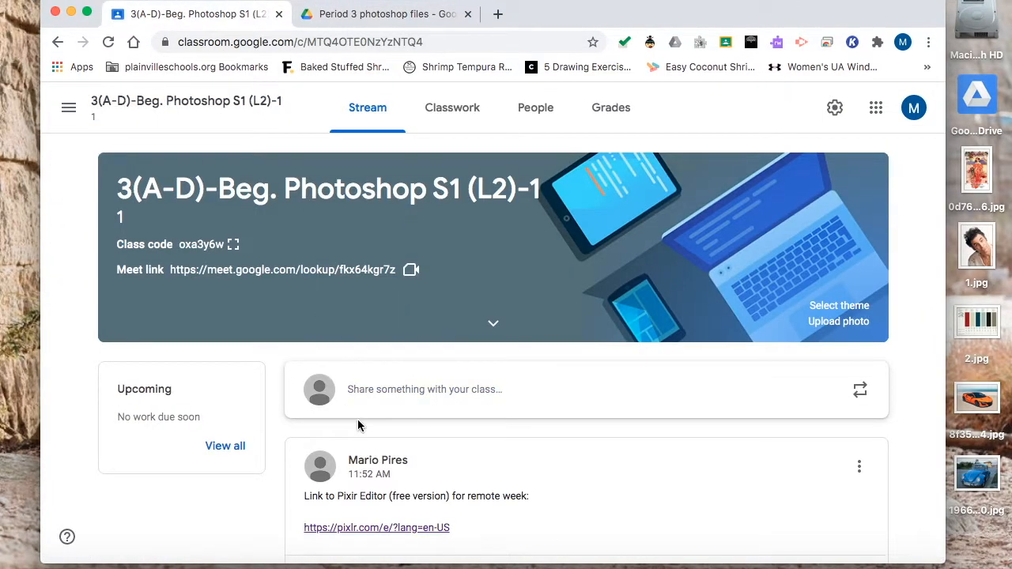
scroll(358, 425, "down", 3)
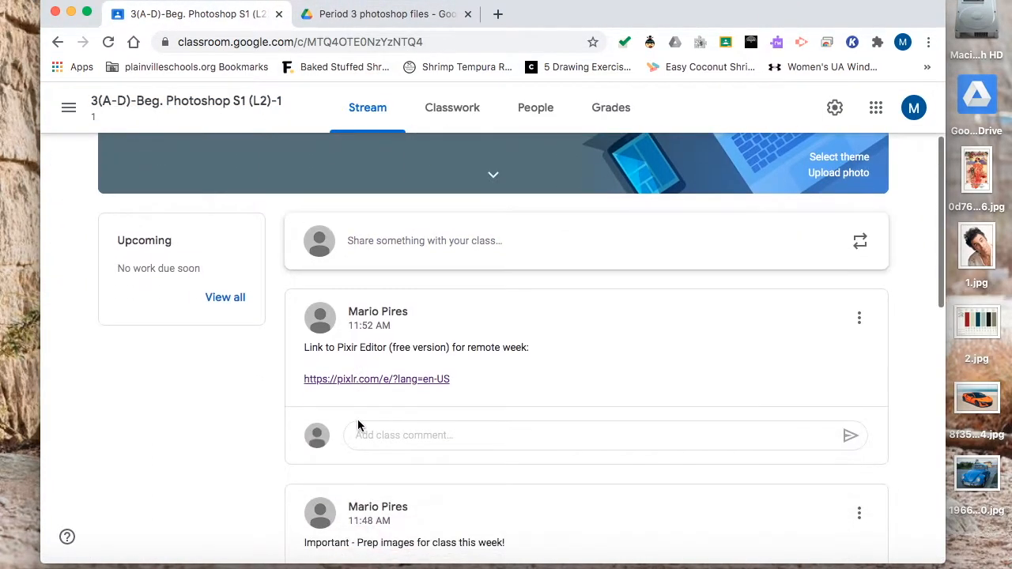
left_click(382, 380)
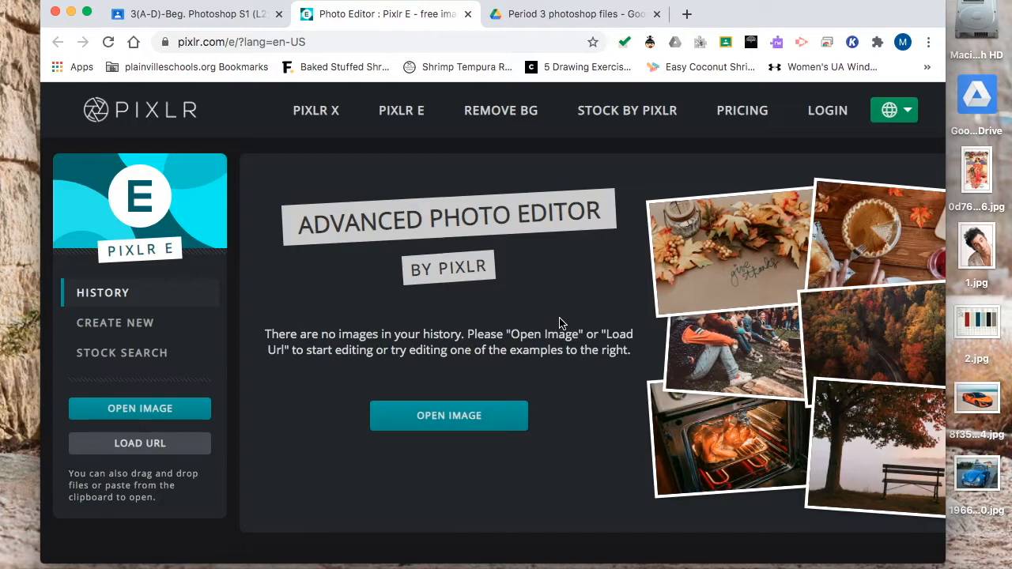
Step: Open the image rdjr.jpg from the Desktop in the photo editor
left_click(456, 420)
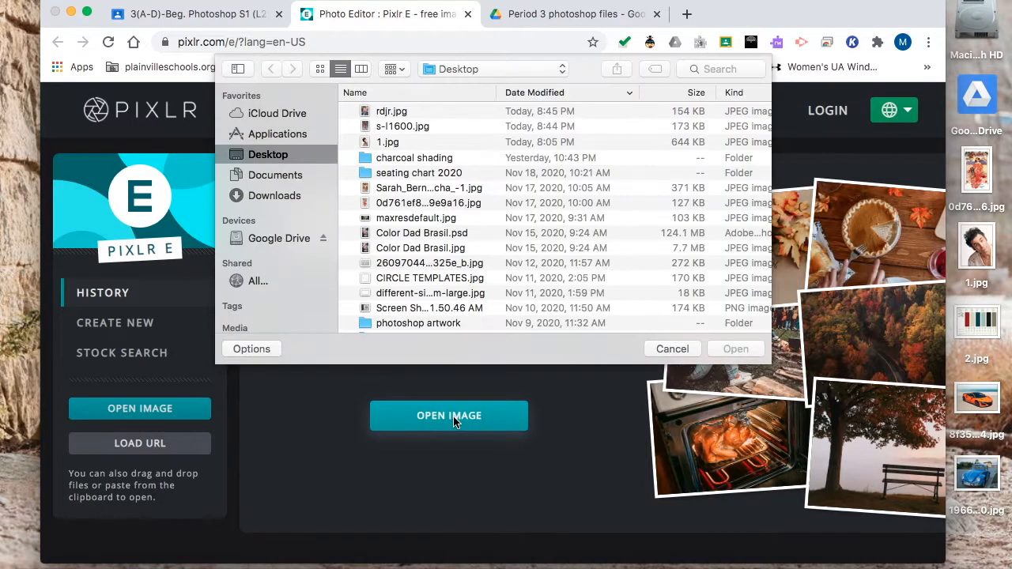
left_click(396, 113)
left_click(735, 349)
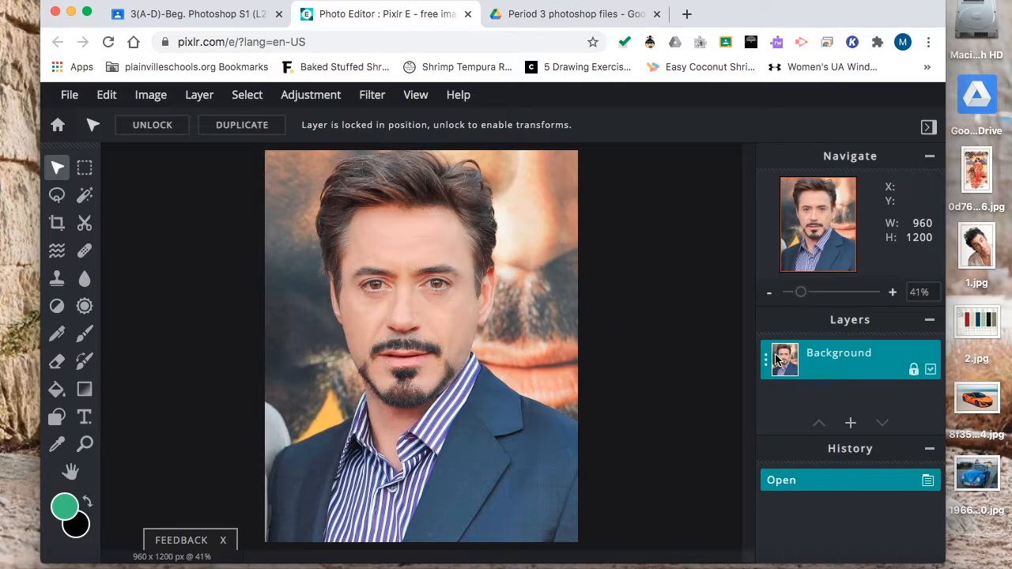
left_click_drag(800, 291, 831, 290)
left_click_drag(818, 223, 814, 212)
left_click_drag(829, 290, 812, 294)
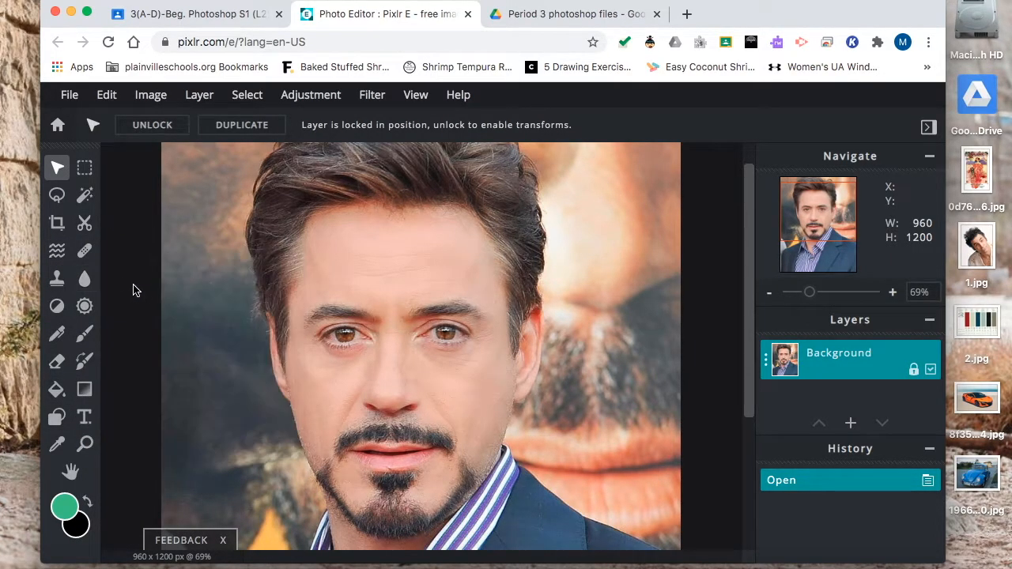
mouse_move(809, 292)
left_mouse_down()
mouse_move(800, 291)
mouse_move(813, 294)
left_mouse_up()
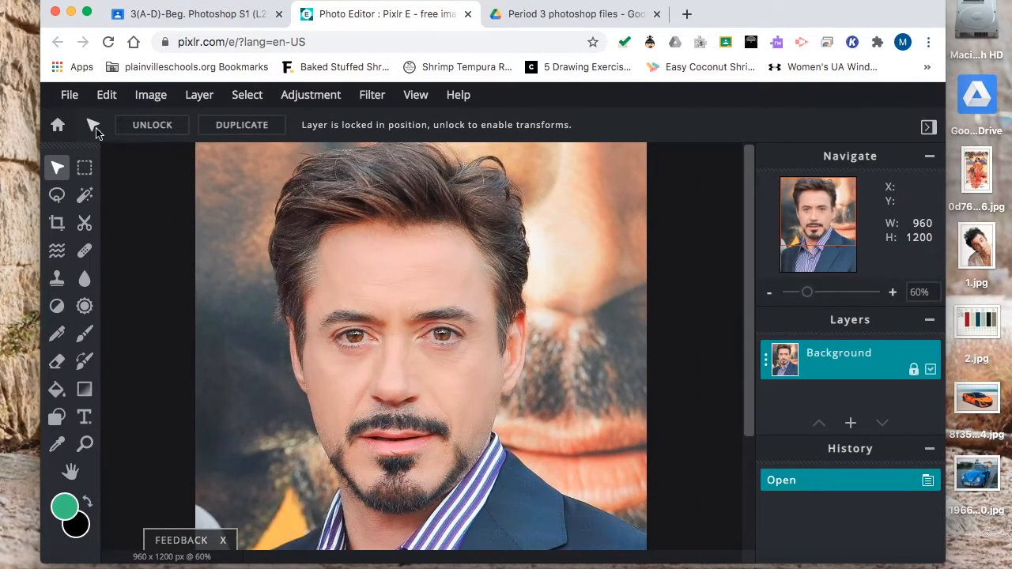
Step: Open 1.jpg from the Desktop as a second image alongside rdjr.jpg
left_click(70, 94)
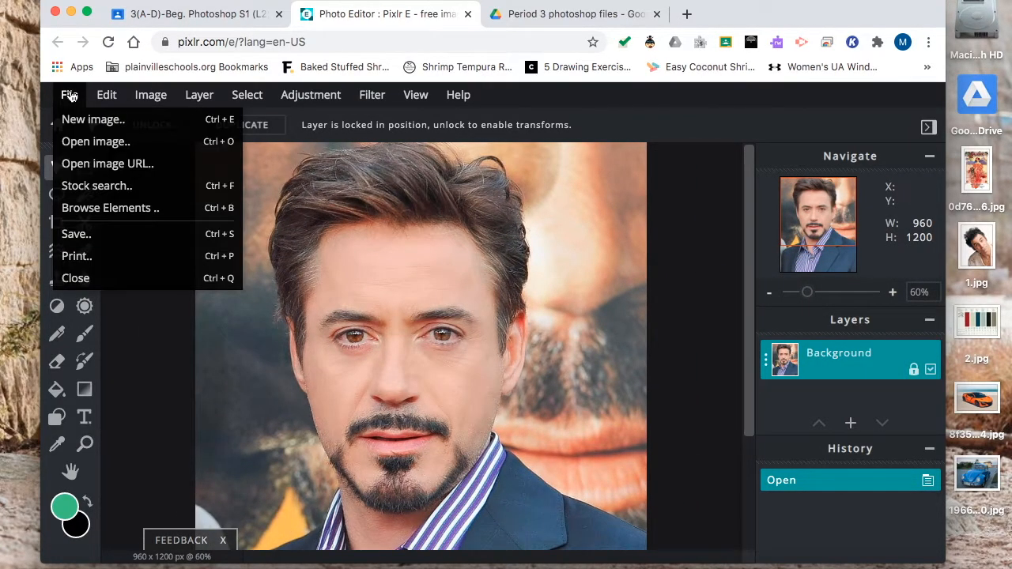
left_click(76, 141)
left_click(386, 141)
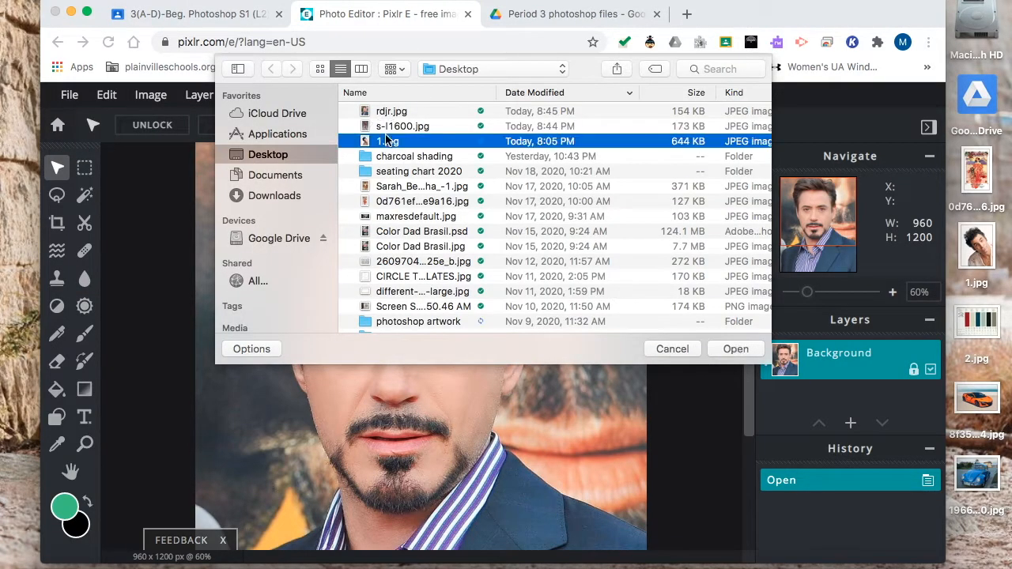
left_click(734, 349)
Step: Compare the two open images, return to rdjr.jpg and unlock its Background layer
left_click(181, 157)
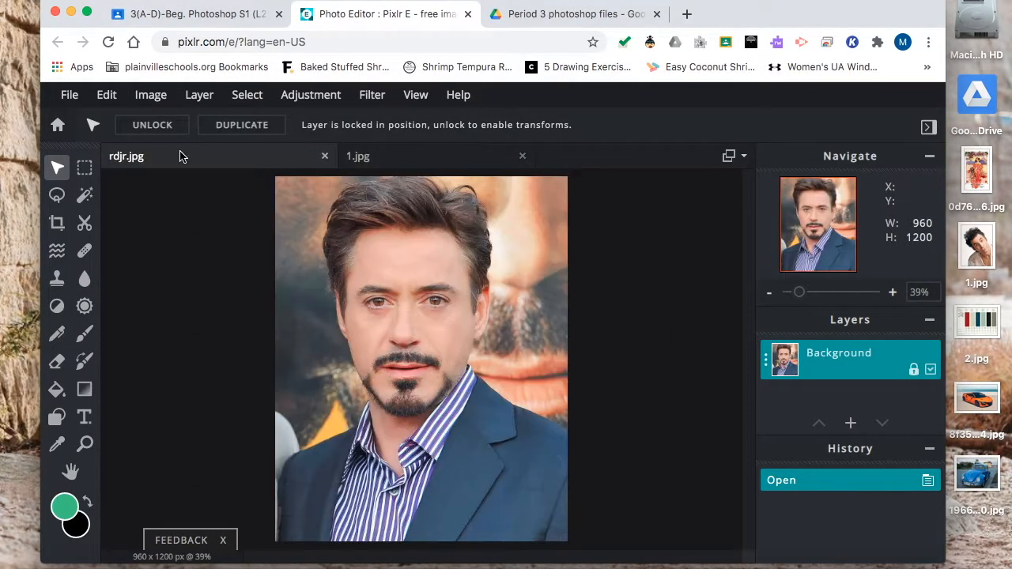
left_click(388, 158)
left_click(221, 161)
left_click_drag(800, 292, 815, 293)
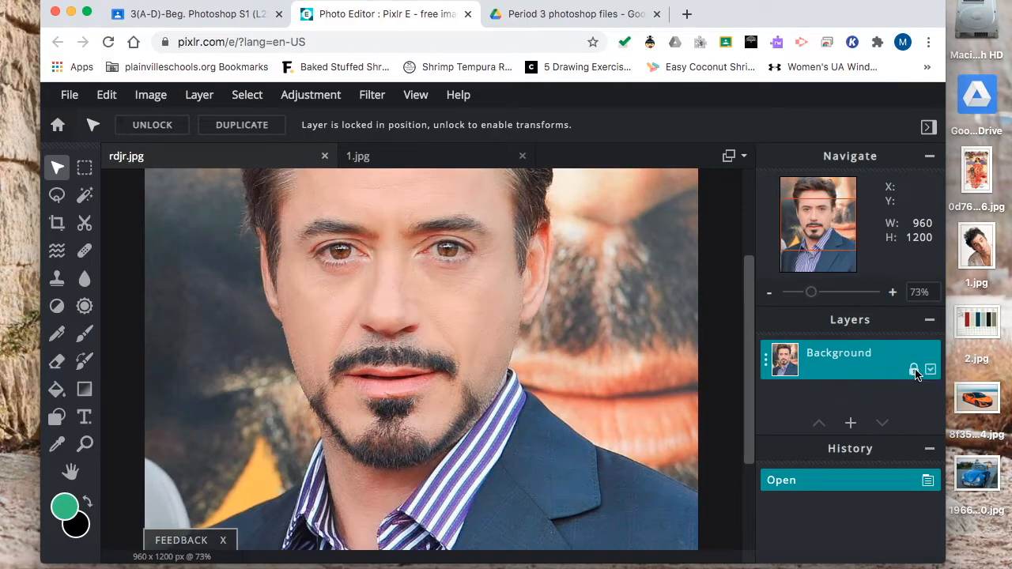
left_click(914, 370)
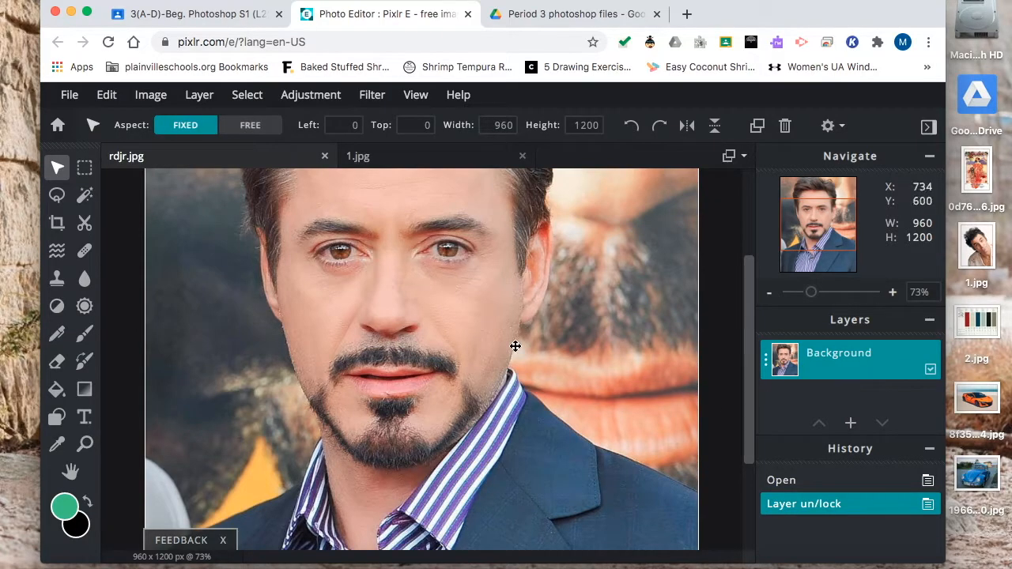
Step: Try the Liquify tool's Push method on the outer corner of the man's eye and undo the stroke
left_click(56, 251)
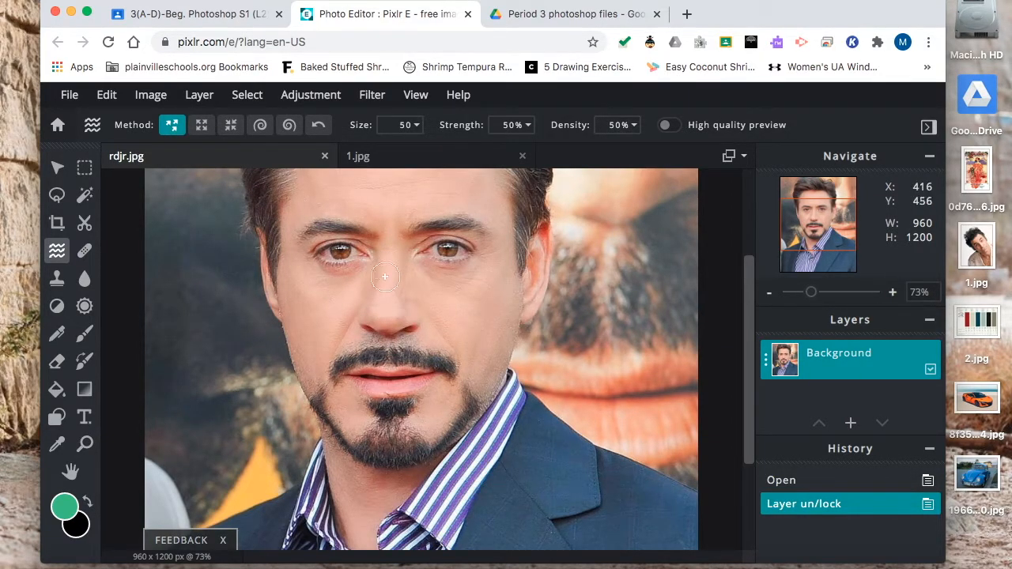
left_click_drag(324, 250, 305, 231)
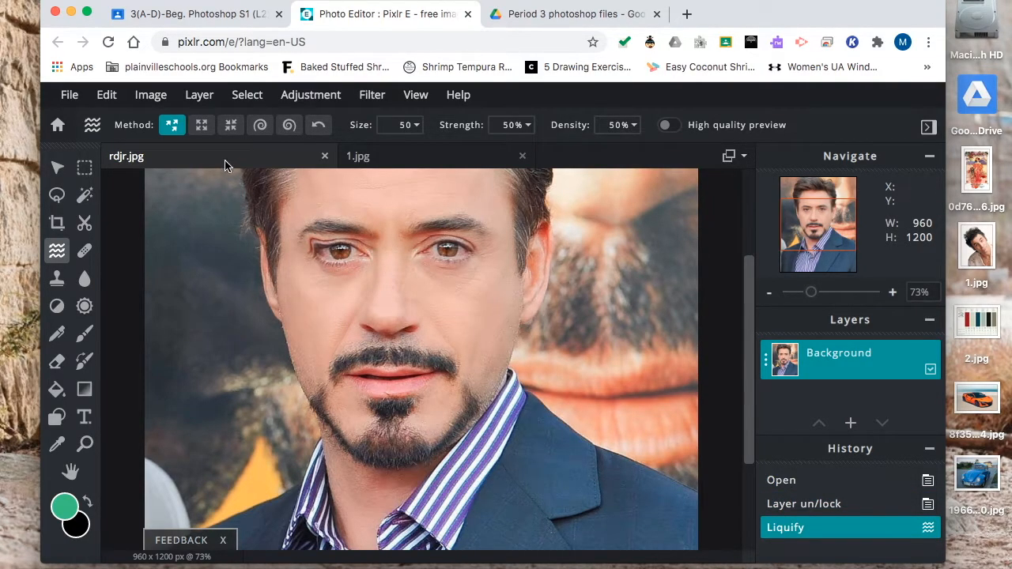
left_click(106, 95)
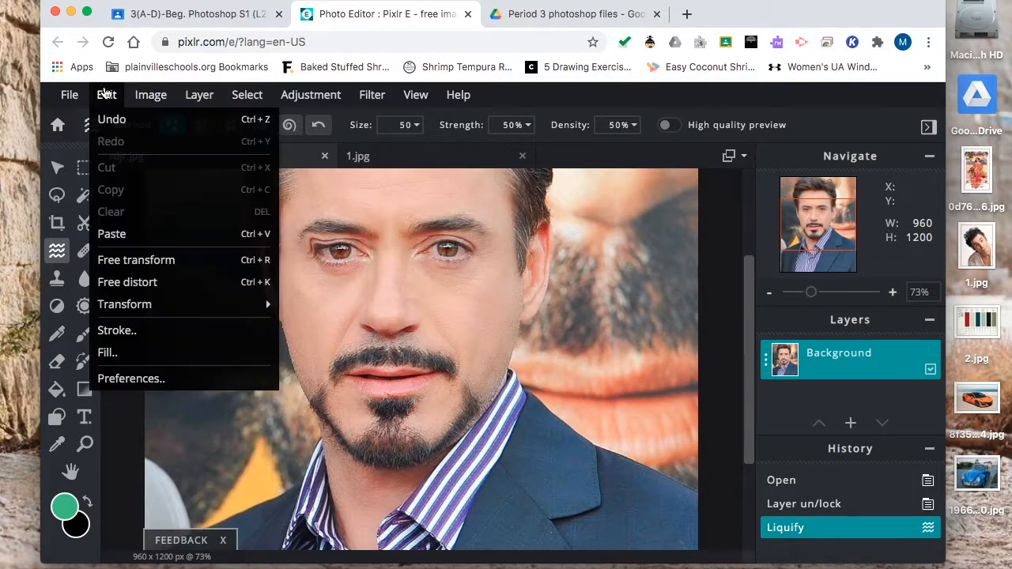
left_click(114, 119)
Step: Try Liquify's enlarging method on the eye beside the dark background and undo the strokes one by one
left_click(201, 125)
left_click_drag(342, 252, 343, 253)
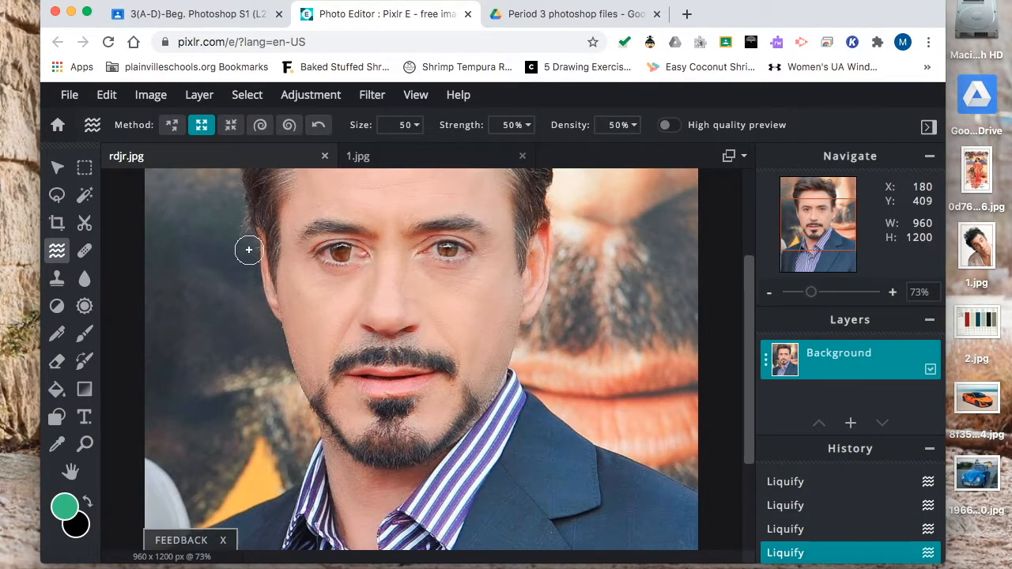
left_click(107, 95)
left_click(112, 118)
left_click(106, 95)
left_click(112, 119)
left_click(107, 95)
left_click(111, 119)
left_click(107, 94)
left_click(111, 118)
left_click(107, 94)
left_click(111, 118)
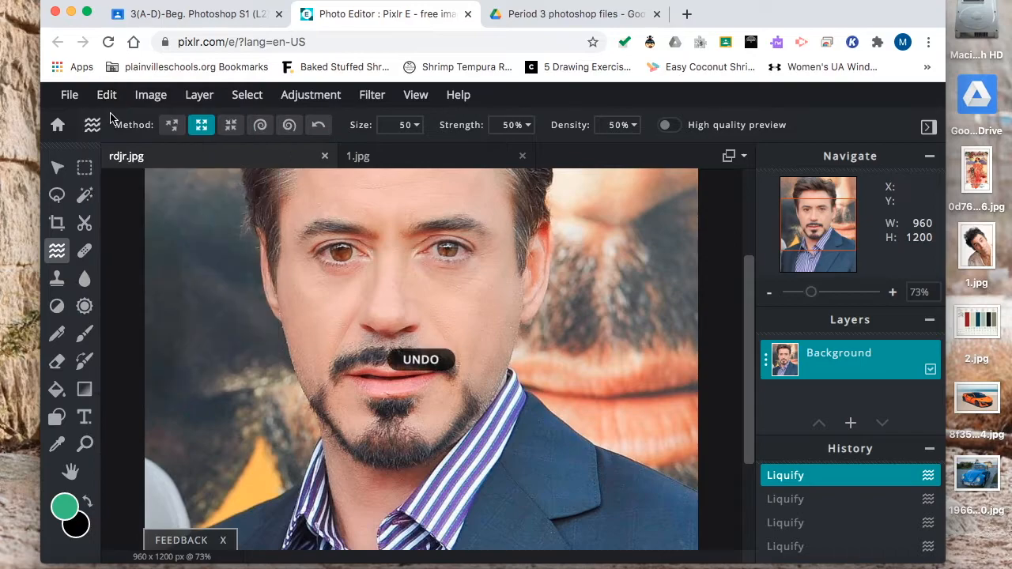
left_click(107, 95)
left_click(111, 118)
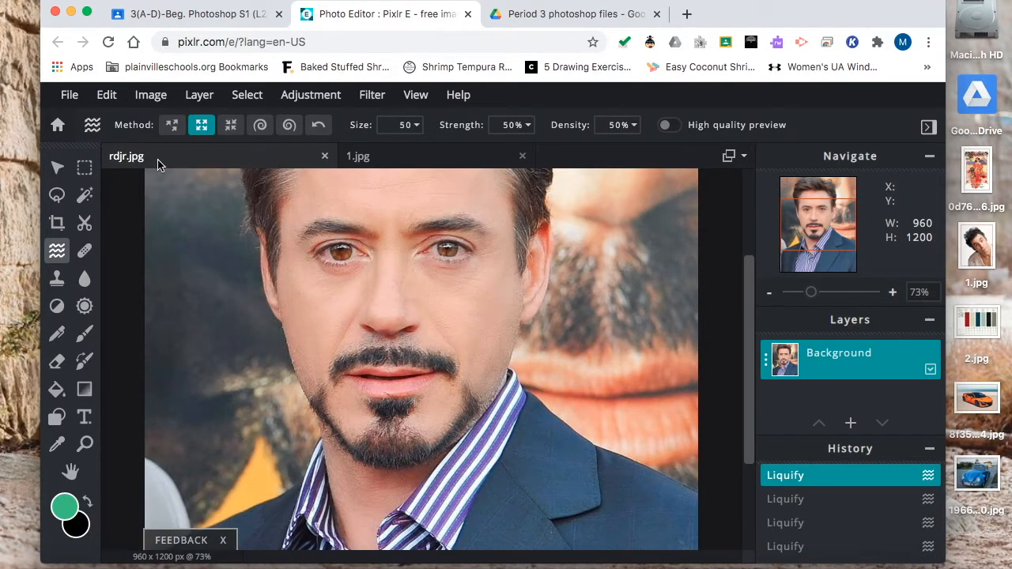
Step: Try Liquify's shrinking method on the eye nearer the orange background and undo the stroke
left_click(230, 125)
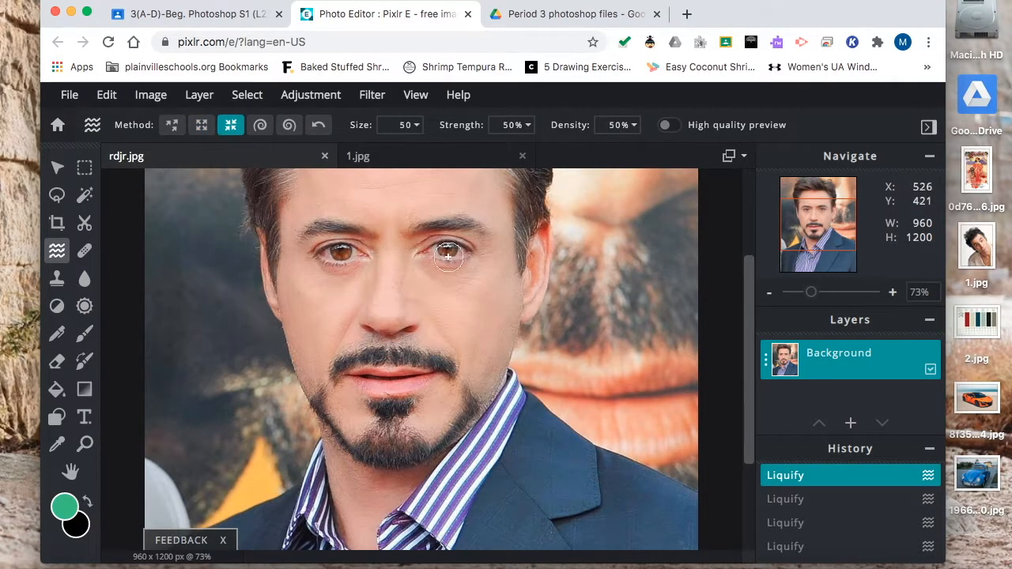
left_click_drag(445, 247, 448, 250)
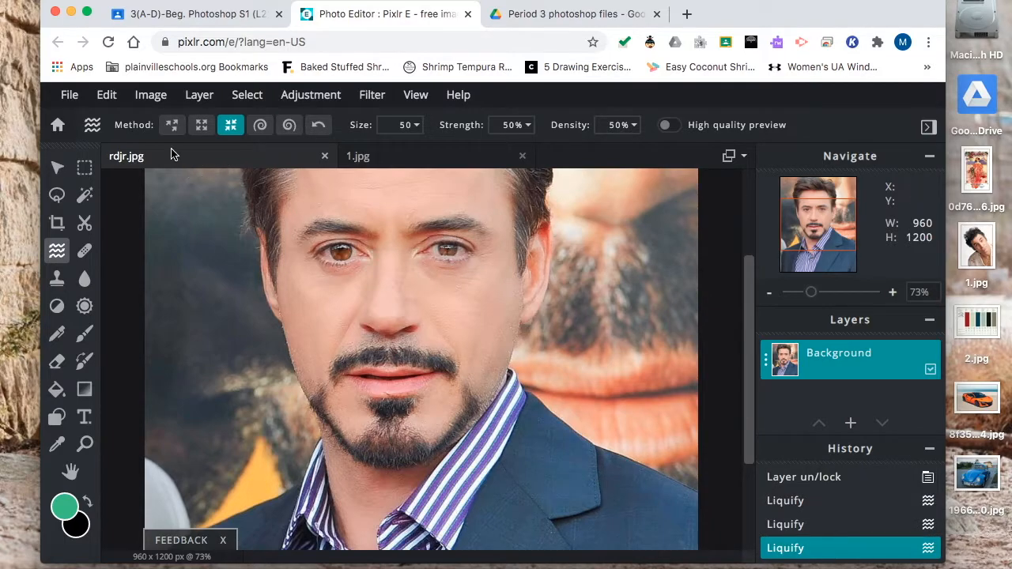
left_click(107, 95)
left_click(116, 120)
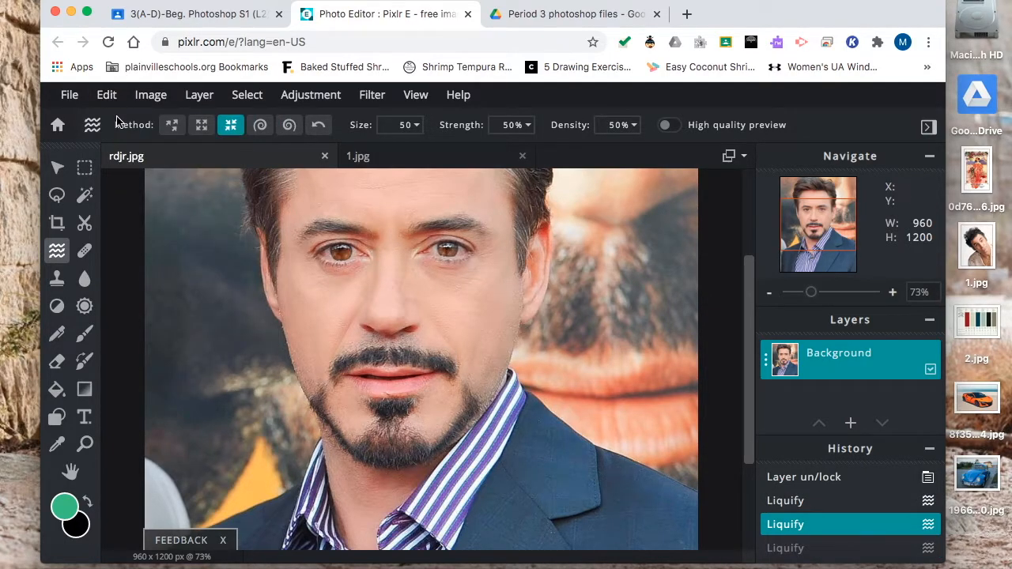
Step: Try Liquify's swirl method around the corner of the mouth and undo the distortions
left_click(260, 124)
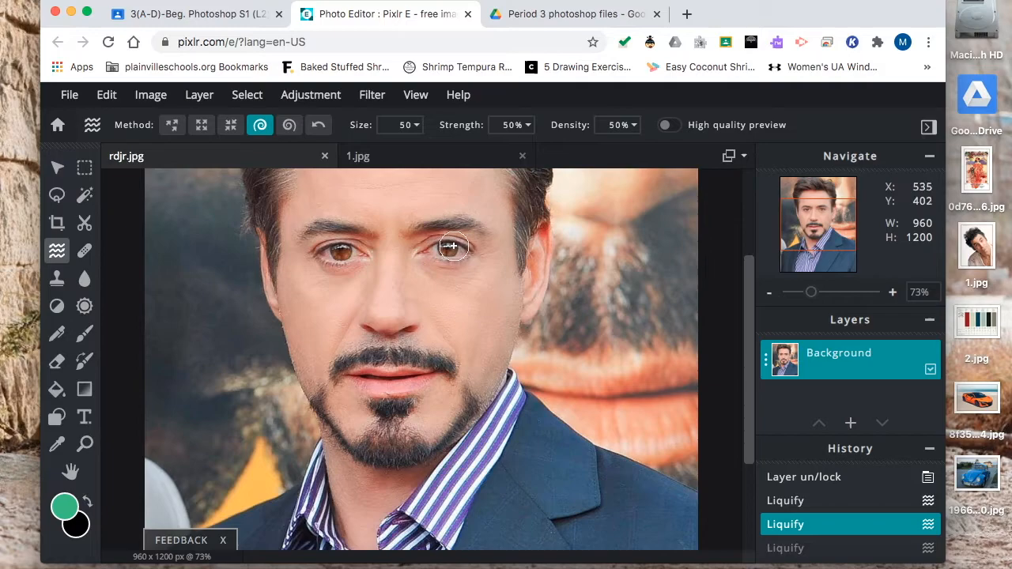
left_click(423, 384)
left_click(450, 395)
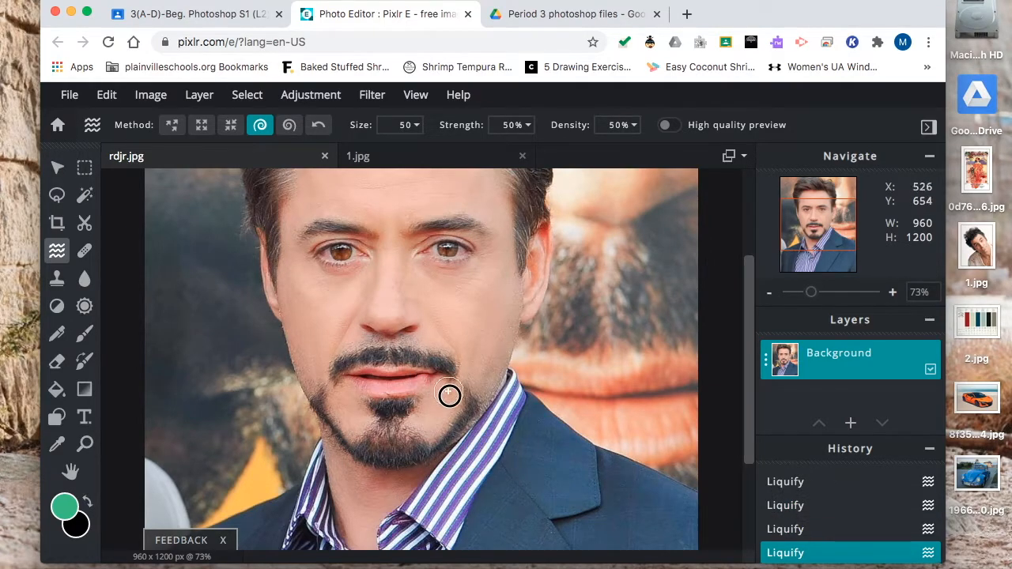
left_click(107, 95)
left_click(116, 120)
left_click(106, 95)
left_click(115, 120)
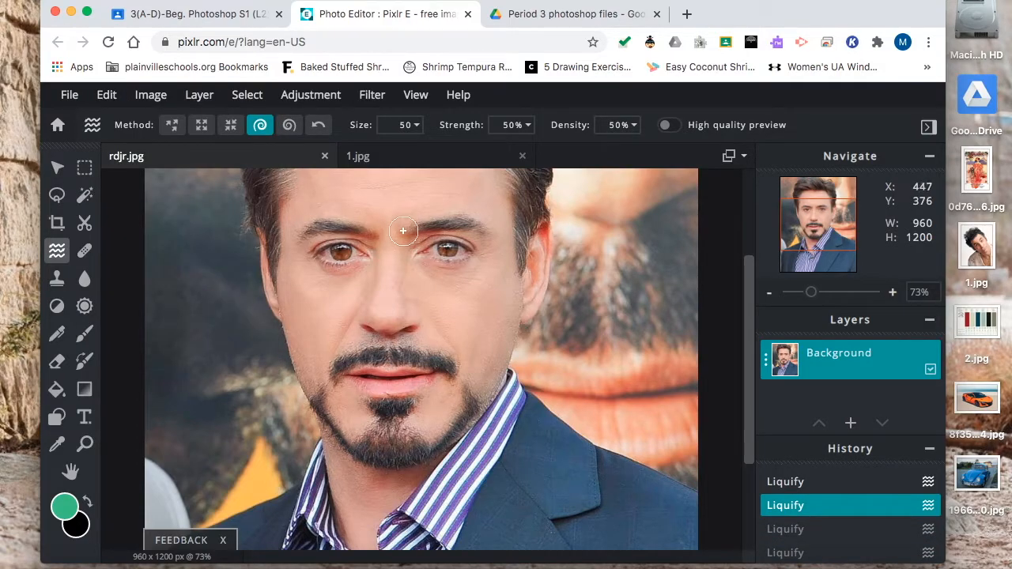
Step: Set the Liquify brush size to 120 and keep its strength at 50%
left_click(416, 124)
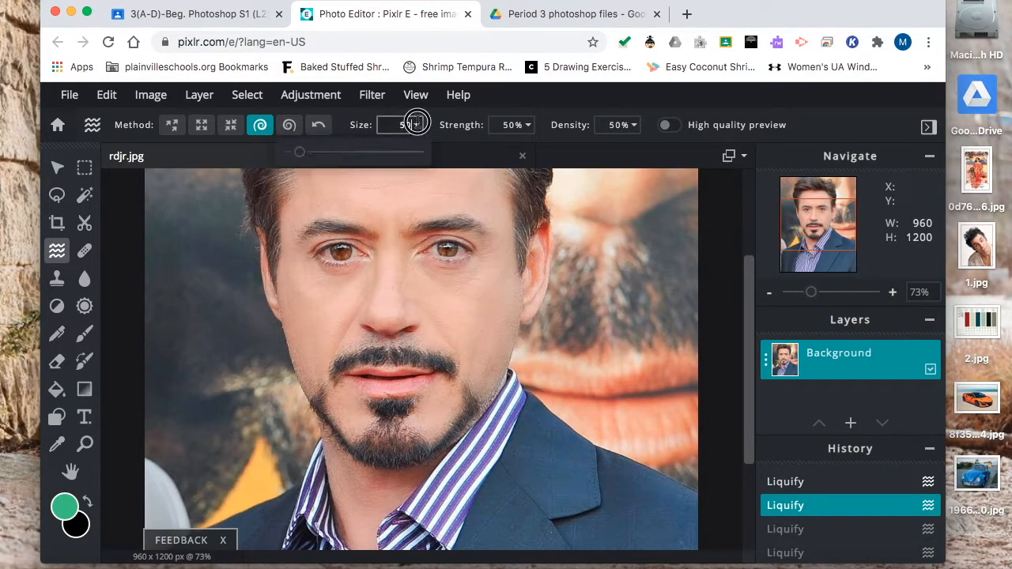
mouse_move(306, 155)
left_mouse_down()
mouse_move(350, 152)
mouse_move(315, 152)
left_mouse_up()
left_click(527, 125)
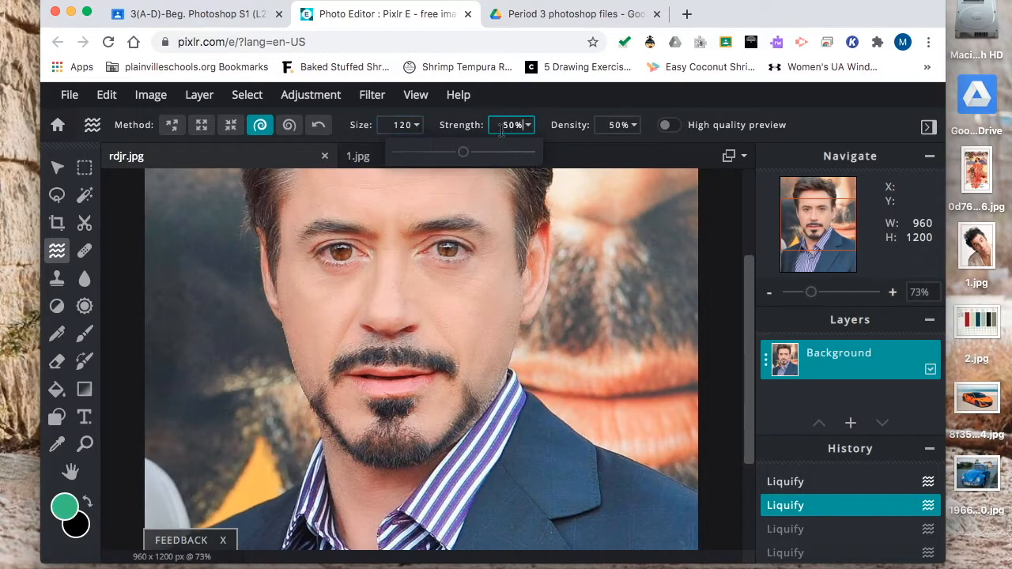
left_click_drag(470, 151, 464, 157)
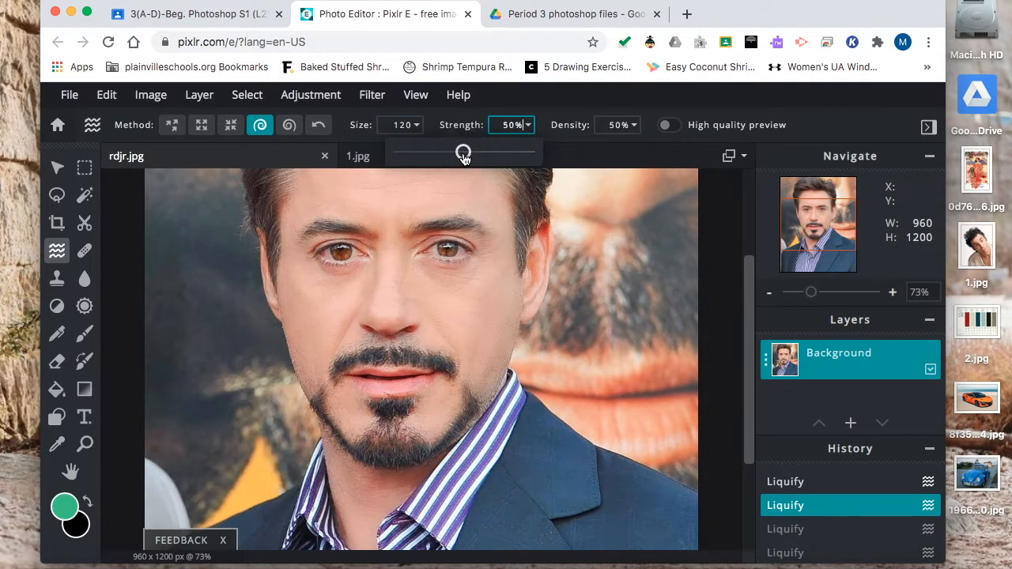
left_click(628, 161)
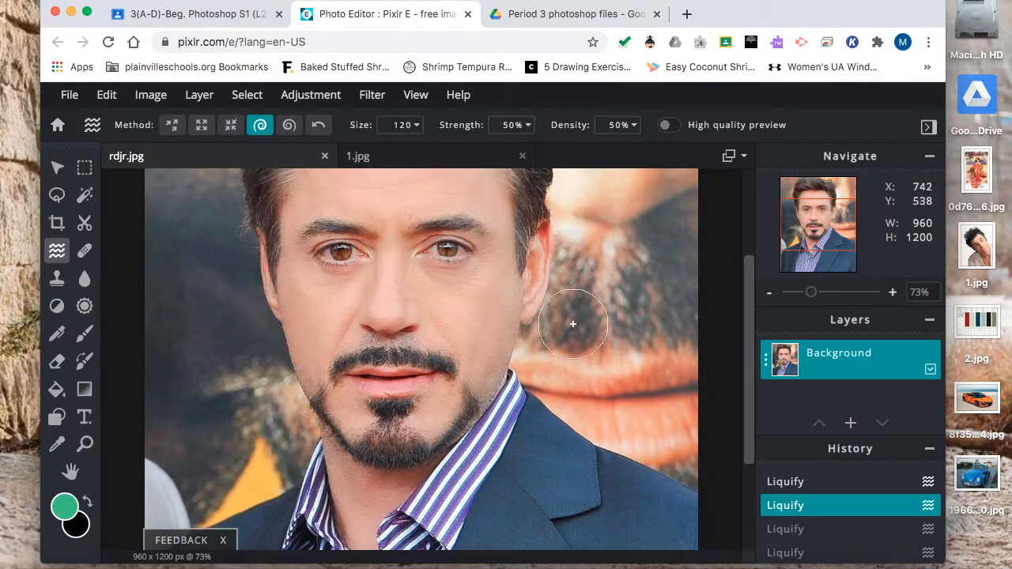
Step: Using Liquify's Push method with a brush size of 220, reshape the temple and jaw on the side of the dark background
left_click_drag(810, 292, 803, 295)
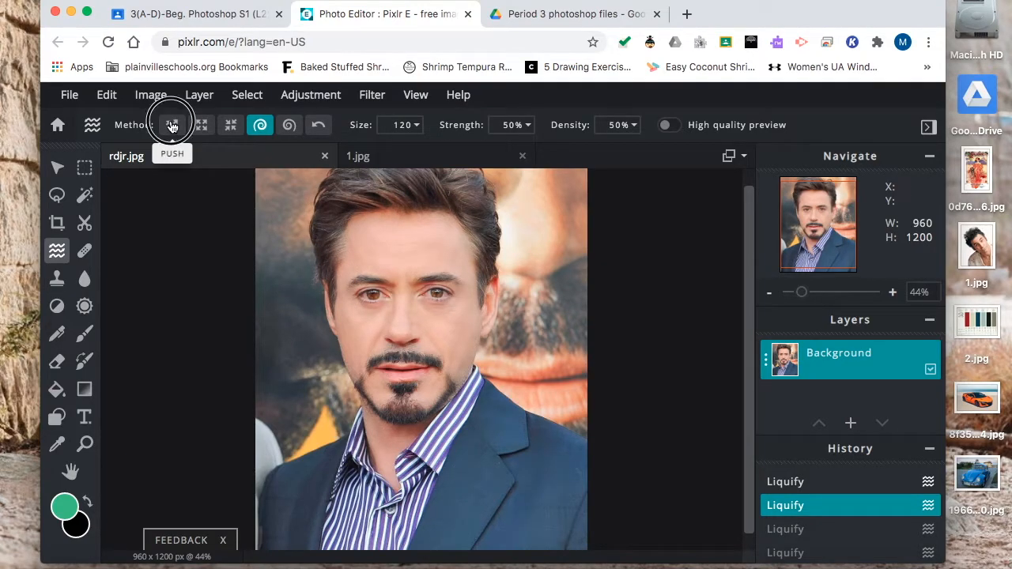
left_click(172, 126)
left_click(417, 125)
left_click_drag(318, 153, 343, 151)
mouse_move(330, 260)
left_mouse_down()
mouse_move(328, 284)
mouse_move(430, 269)
mouse_move(325, 271)
left_mouse_up()
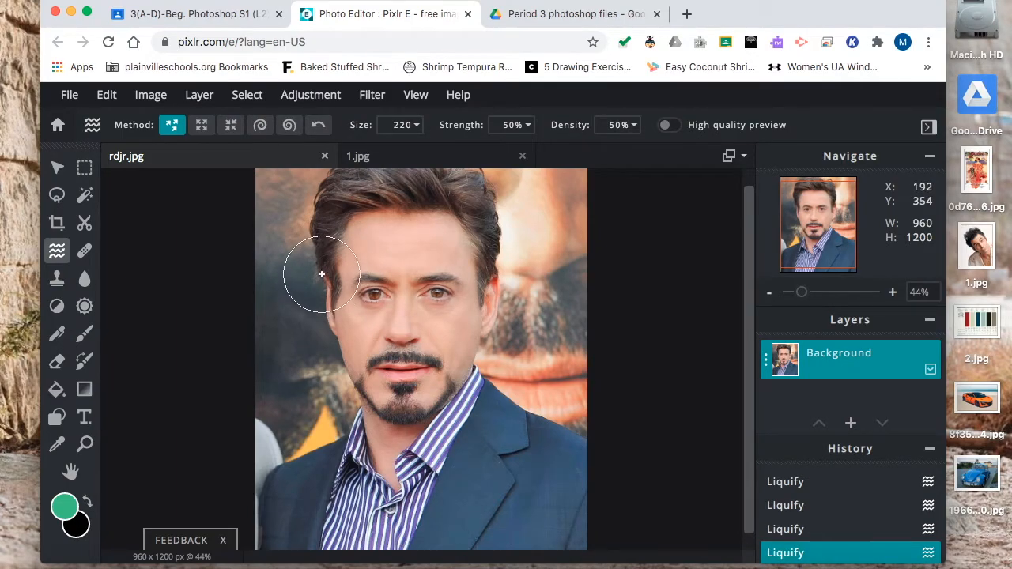
mouse_move(337, 354)
left_mouse_down()
mouse_move(364, 399)
mouse_move(377, 413)
mouse_move(385, 404)
left_mouse_up()
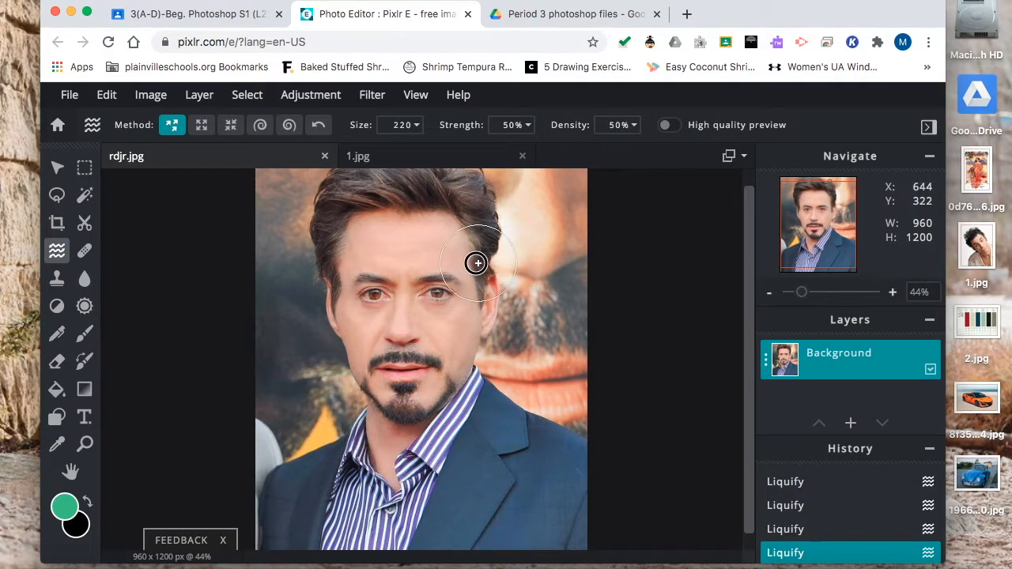
Step: Push the temples and the jaw near the striped collar with the Liquify brush
left_click_drag(472, 241, 460, 241)
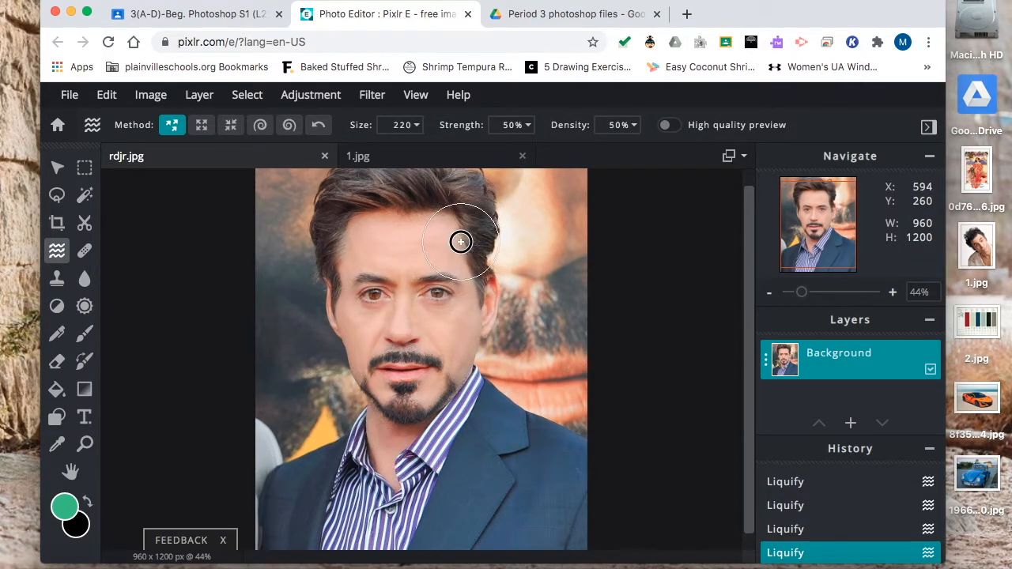
left_click_drag(350, 232, 336, 255)
mouse_move(501, 322)
left_mouse_down()
mouse_move(476, 340)
mouse_move(474, 309)
mouse_move(471, 368)
mouse_move(431, 399)
left_mouse_up()
left_click_drag(803, 295, 820, 295)
mouse_move(471, 415)
left_mouse_down()
mouse_move(415, 463)
mouse_move(420, 475)
mouse_move(415, 452)
mouse_move(382, 478)
mouse_move(358, 469)
mouse_move(363, 454)
mouse_move(356, 461)
mouse_move(379, 471)
mouse_move(405, 464)
mouse_move(402, 454)
mouse_move(431, 456)
left_mouse_up()
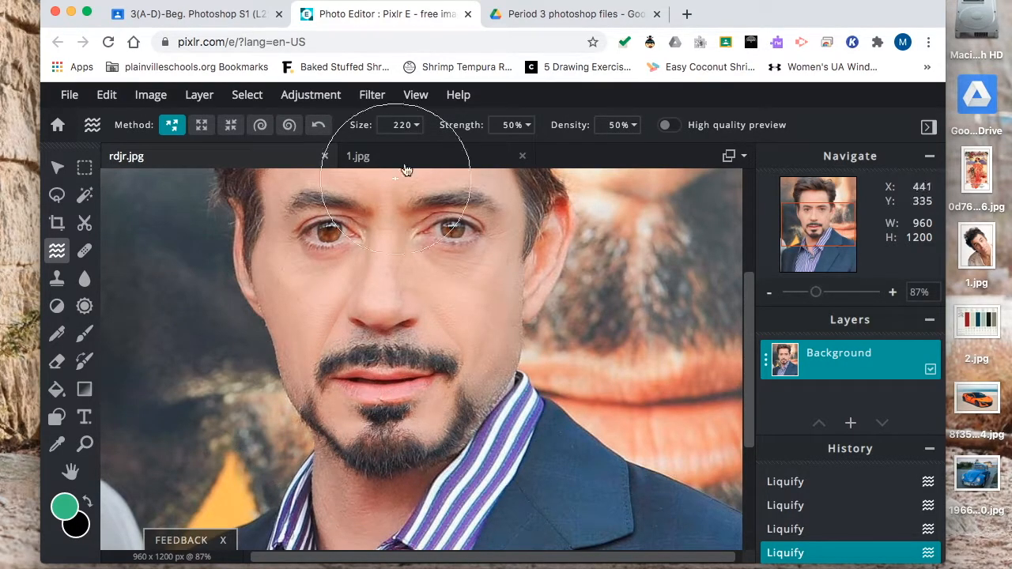
Step: Set the Liquify brush size to 150 and push the jawline, chin and cheek beside the orange background into shape
left_click(400, 125)
mouse_move(312, 427)
left_mouse_down()
mouse_move(328, 415)
mouse_move(318, 419)
mouse_move(309, 398)
left_mouse_up()
mouse_move(456, 430)
left_mouse_down()
mouse_move(456, 395)
mouse_move(470, 434)
mouse_move(462, 427)
mouse_move(447, 456)
mouse_move(388, 470)
mouse_move(385, 460)
mouse_move(448, 484)
mouse_move(437, 466)
mouse_move(426, 500)
mouse_move(396, 519)
left_mouse_up()
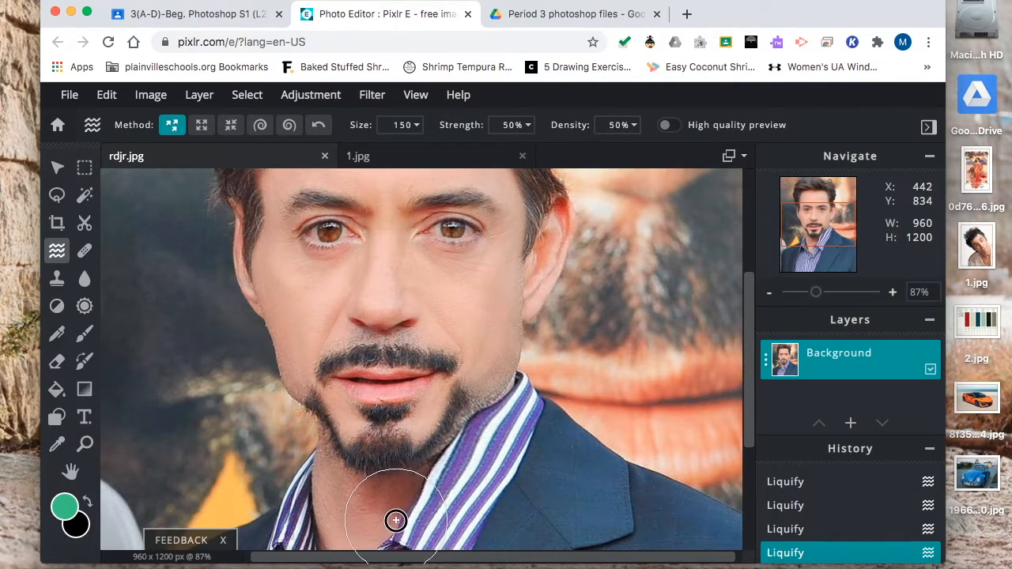
left_click_drag(509, 385, 498, 380)
left_click_drag(518, 335, 514, 330)
Step: Push the cheek and ear outlines on both sides of the face to reshape them
mouse_move(524, 284)
left_mouse_down()
mouse_move(523, 240)
mouse_move(510, 244)
mouse_move(528, 208)
mouse_move(511, 208)
mouse_move(547, 193)
mouse_move(536, 202)
mouse_move(543, 268)
mouse_move(527, 315)
mouse_move(529, 274)
left_mouse_up()
left_click_drag(253, 271, 266, 276)
left_click_drag(259, 320, 278, 325)
left_click_drag(237, 214, 227, 209)
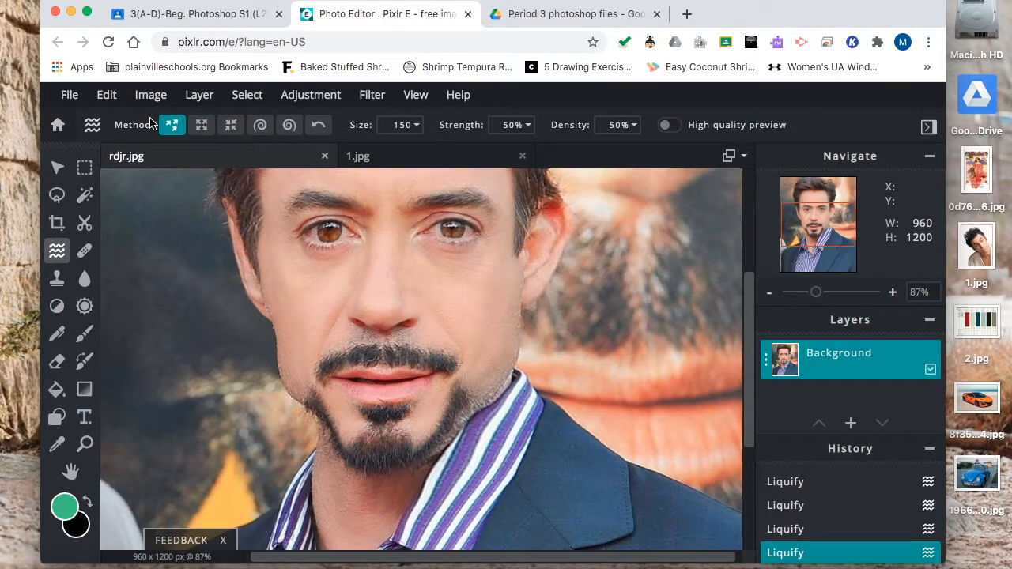
Step: Enlarge both eyes with Liquify's enlarging method
left_click(201, 124)
left_click_drag(329, 230, 328, 230)
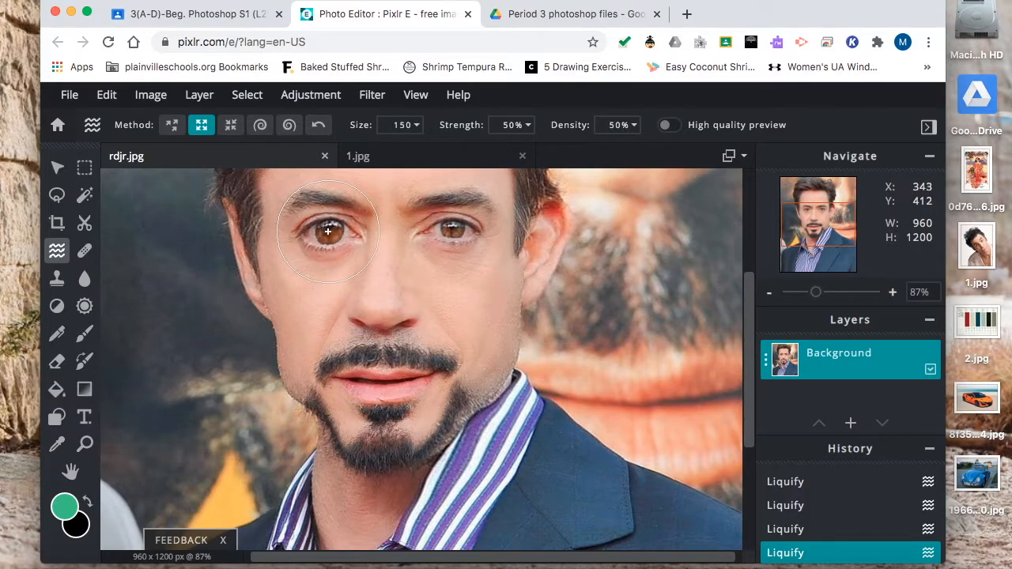
left_click_drag(452, 230, 454, 227)
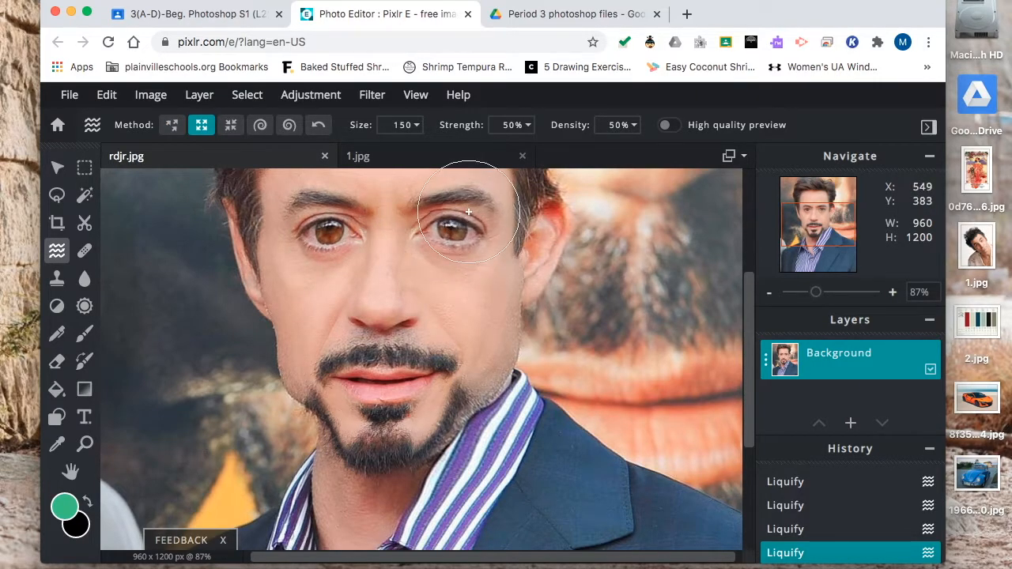
left_click(309, 225)
Step: Reshape and reposition both enlarged eyes with Liquify's Push method
left_click(170, 125)
mouse_move(318, 229)
left_mouse_down()
mouse_move(365, 234)
mouse_move(285, 234)
left_mouse_up()
mouse_move(456, 227)
left_mouse_down()
mouse_move(468, 212)
mouse_move(451, 246)
left_mouse_up()
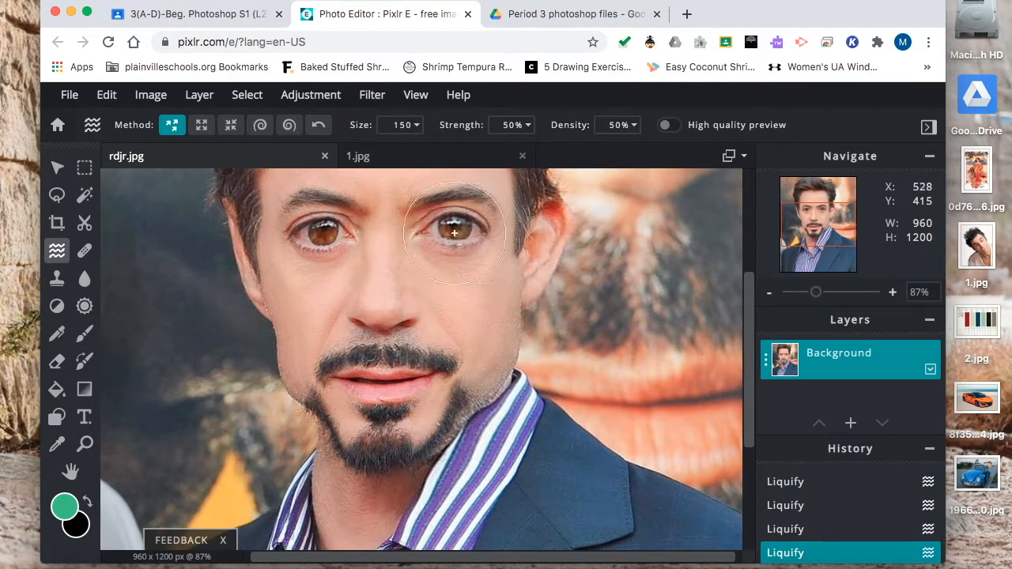
left_click_drag(418, 234, 426, 235)
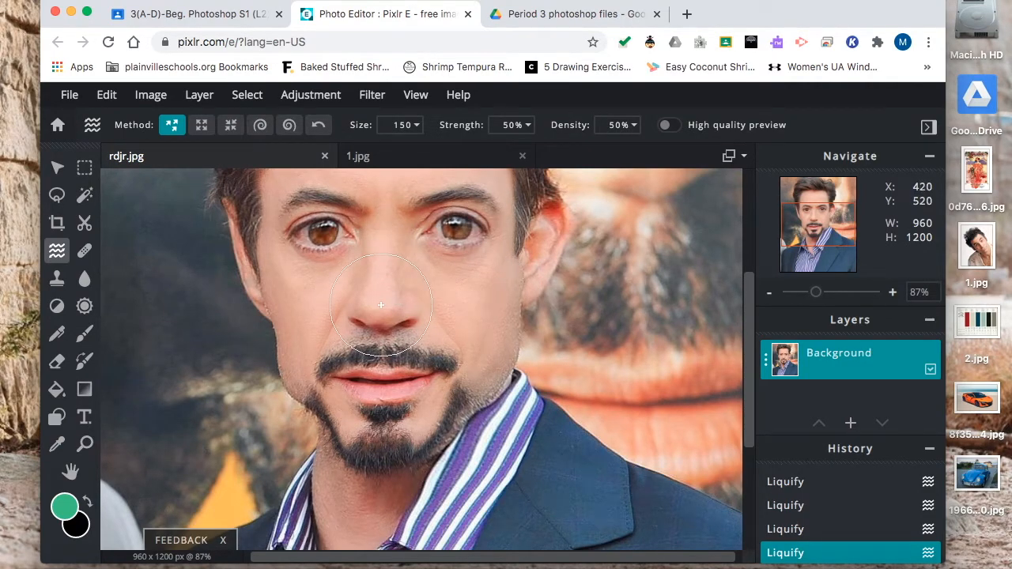
Step: Enlarge the nose with Liquify's enlarging method and reshape its sides with Push
left_click(201, 125)
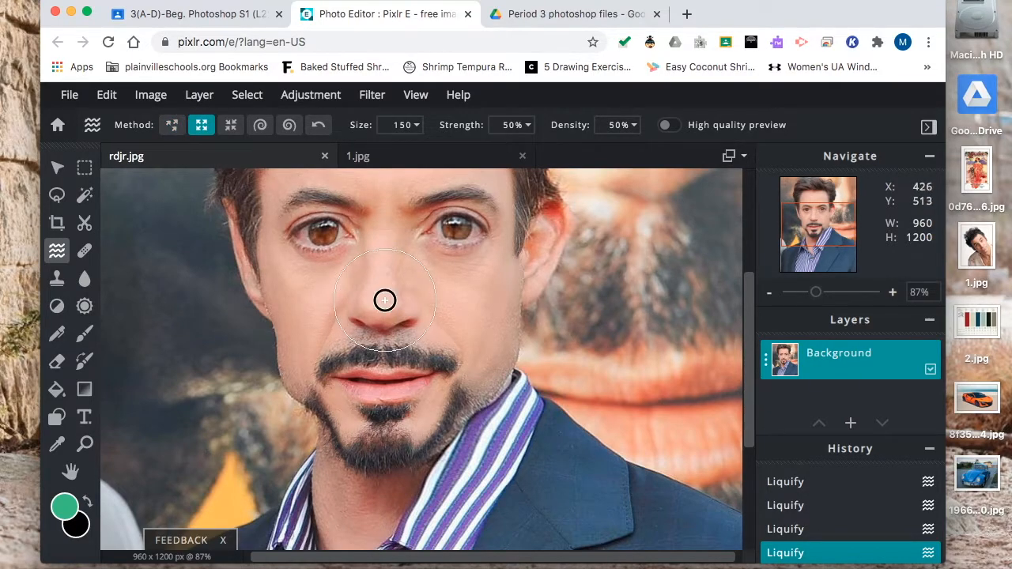
left_click(172, 124)
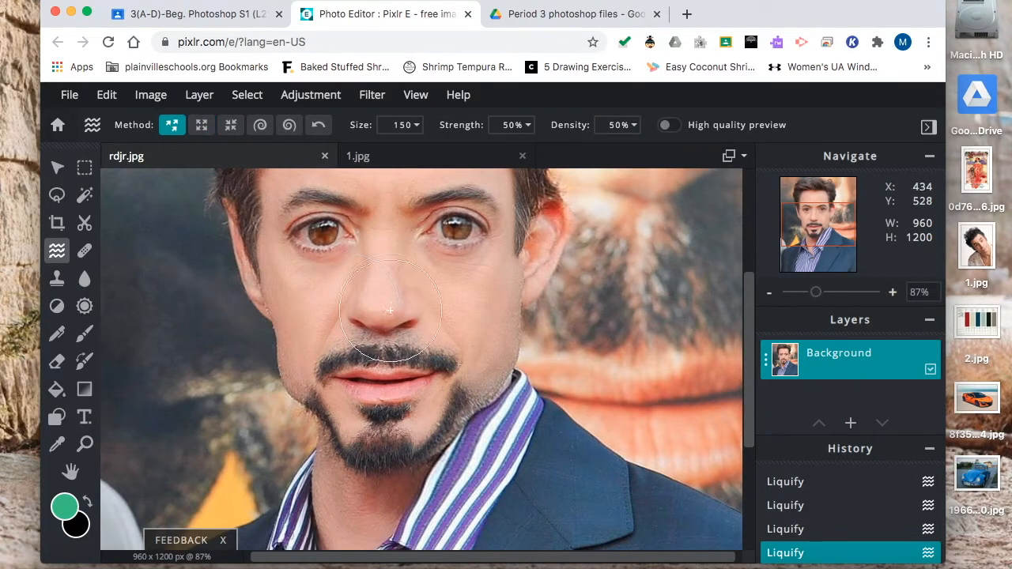
mouse_move(412, 311)
left_mouse_down()
mouse_move(410, 300)
mouse_move(350, 294)
left_mouse_up()
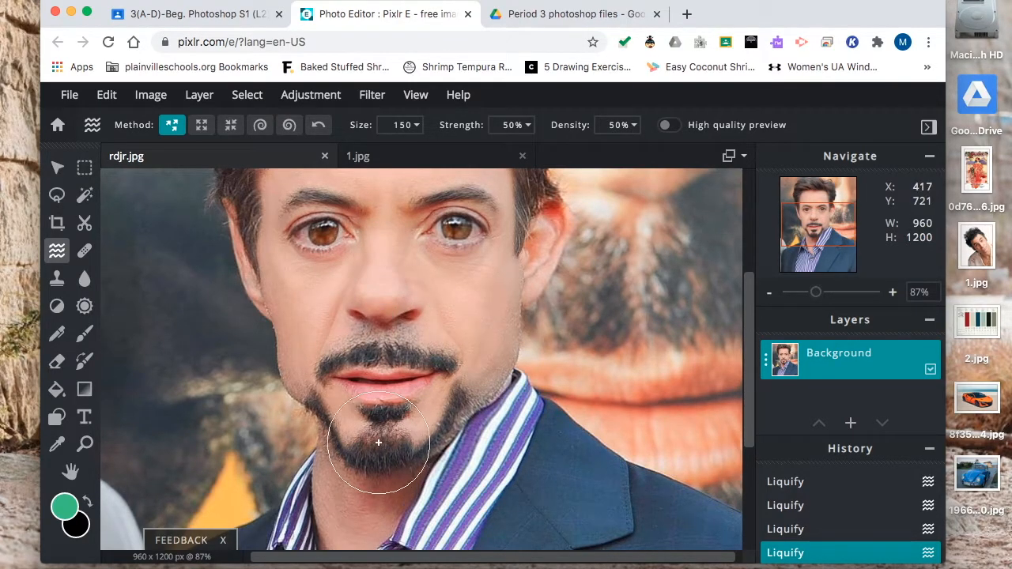
Step: Shrink the mouth with Liquify's shrinking method and push the lips and their corners into a new shape
left_click(231, 125)
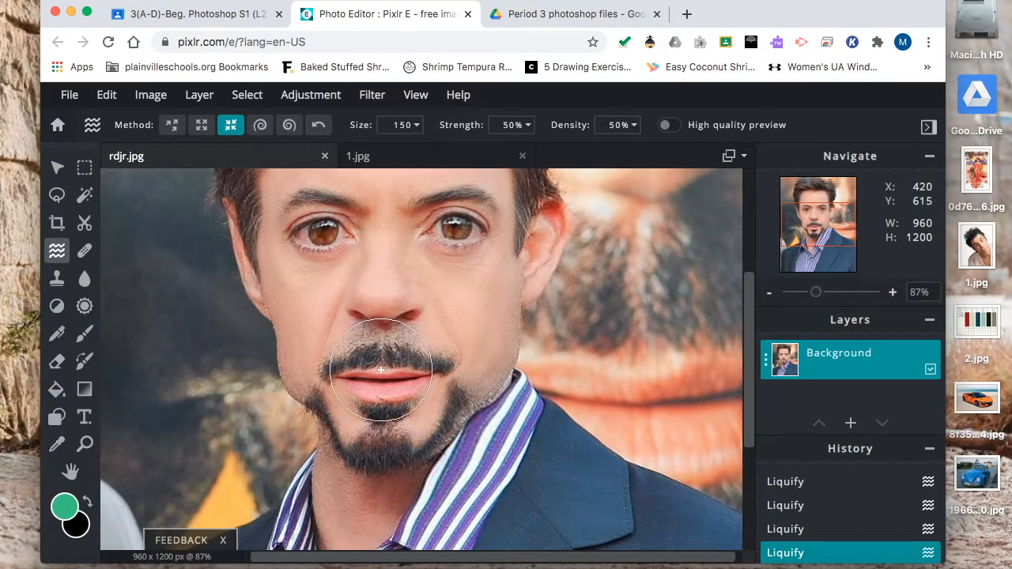
left_click(172, 124)
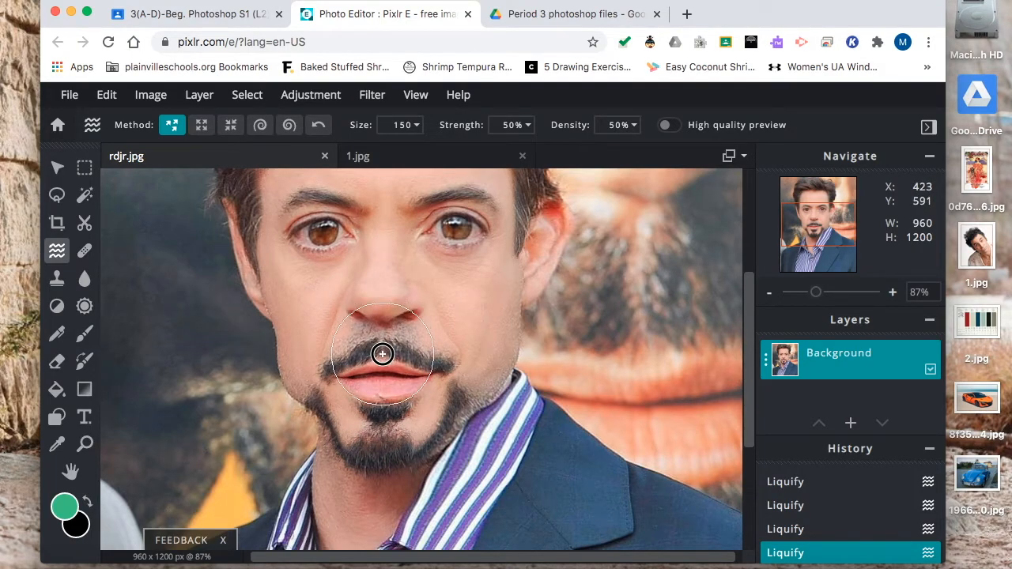
mouse_move(382, 404)
left_mouse_down()
mouse_move(384, 357)
mouse_move(330, 360)
left_mouse_up()
left_click_drag(427, 375, 428, 361)
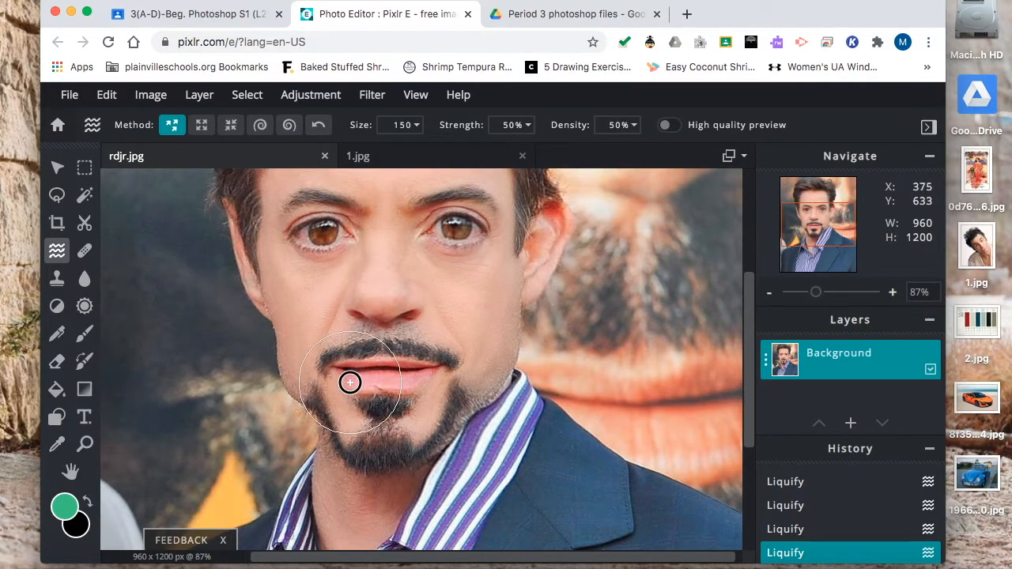
Step: Push the jaw beside the collar and pull the mustache and mouth corners into a smile
mouse_move(465, 434)
left_mouse_down()
mouse_move(467, 412)
mouse_move(493, 396)
mouse_move(521, 355)
left_mouse_up()
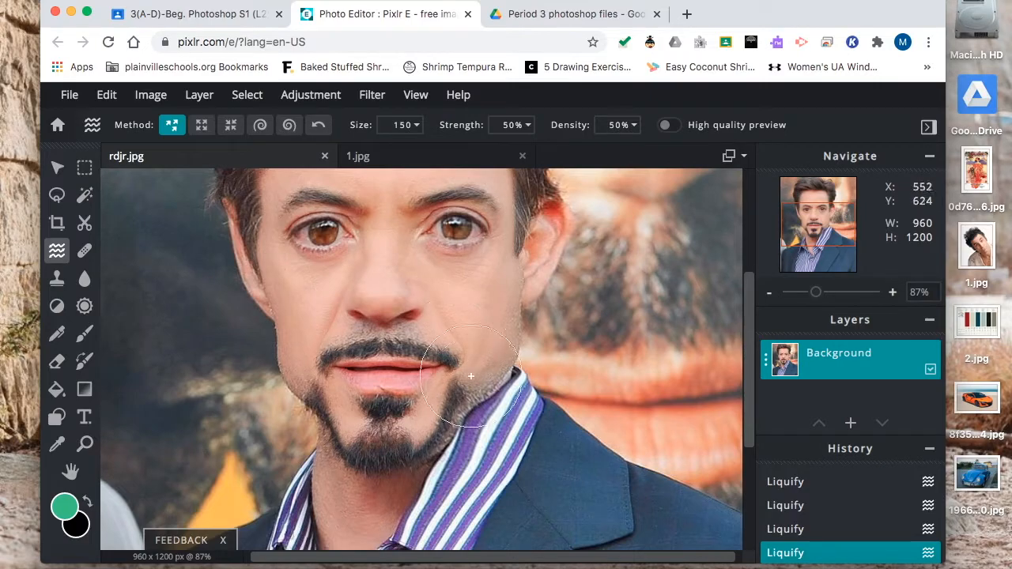
mouse_move(513, 346)
left_mouse_down()
mouse_move(508, 339)
mouse_move(466, 368)
mouse_move(458, 347)
left_mouse_up()
mouse_move(348, 367)
left_mouse_down()
mouse_move(328, 346)
mouse_move(336, 358)
mouse_move(326, 367)
mouse_move(324, 313)
left_mouse_up()
left_click_drag(457, 317, 446, 313)
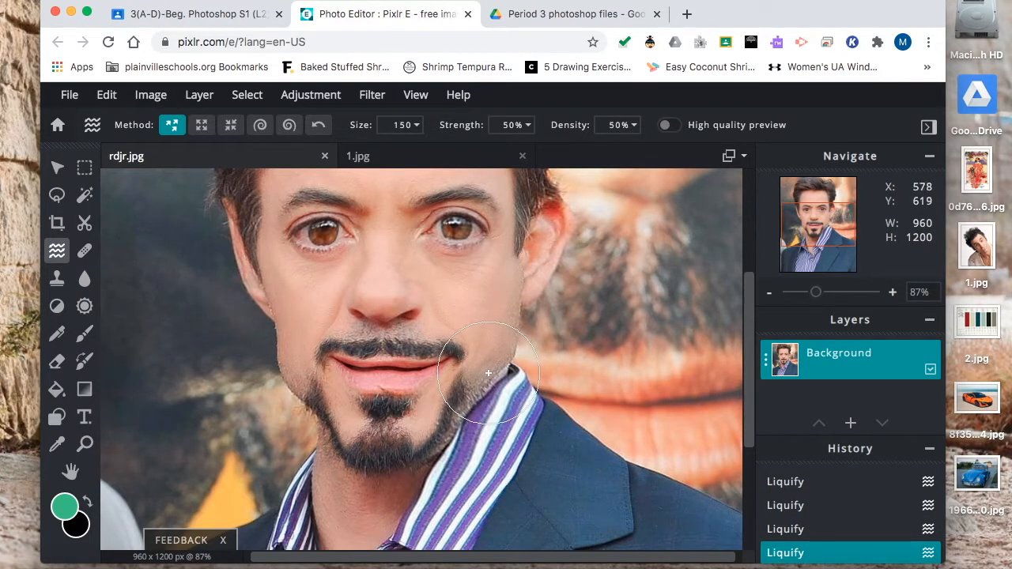
left_click_drag(425, 354, 426, 347)
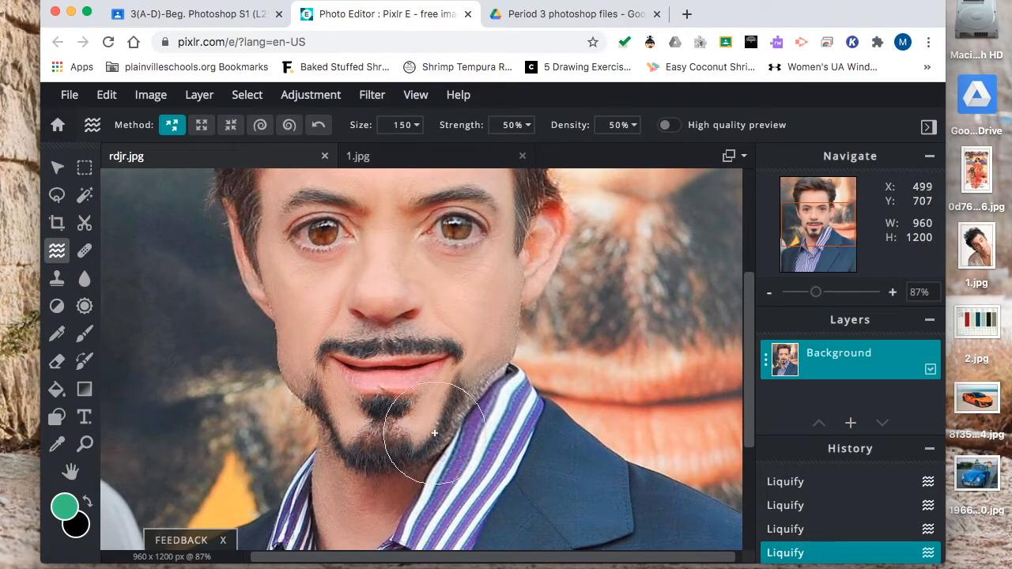
Step: Push the sides of the bearded chin inward and refine the shape of both eyes
left_click_drag(432, 445, 427, 439)
left_click_drag(342, 455, 349, 443)
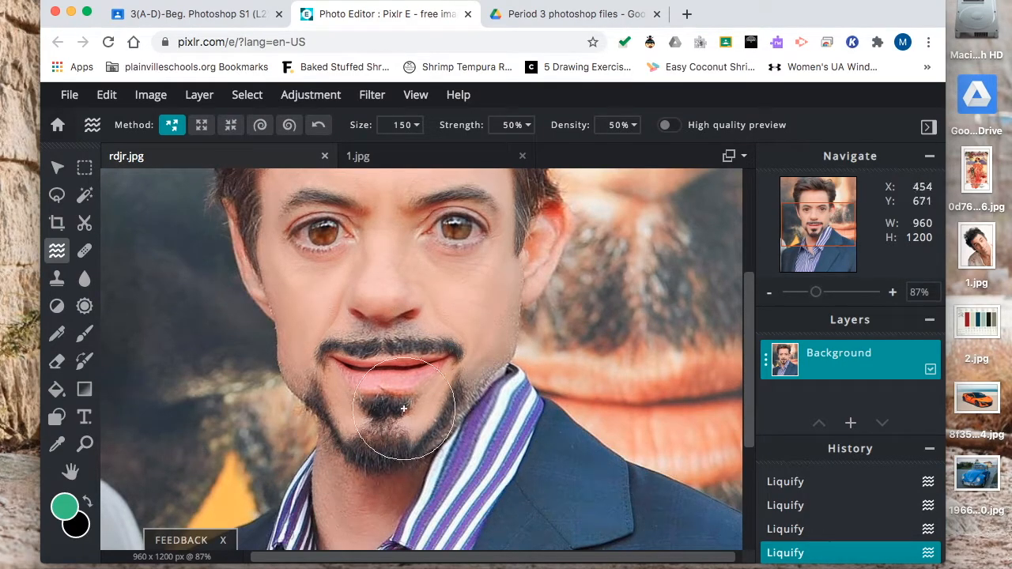
mouse_move(434, 209)
left_mouse_down()
mouse_move(423, 226)
mouse_move(437, 241)
left_mouse_up()
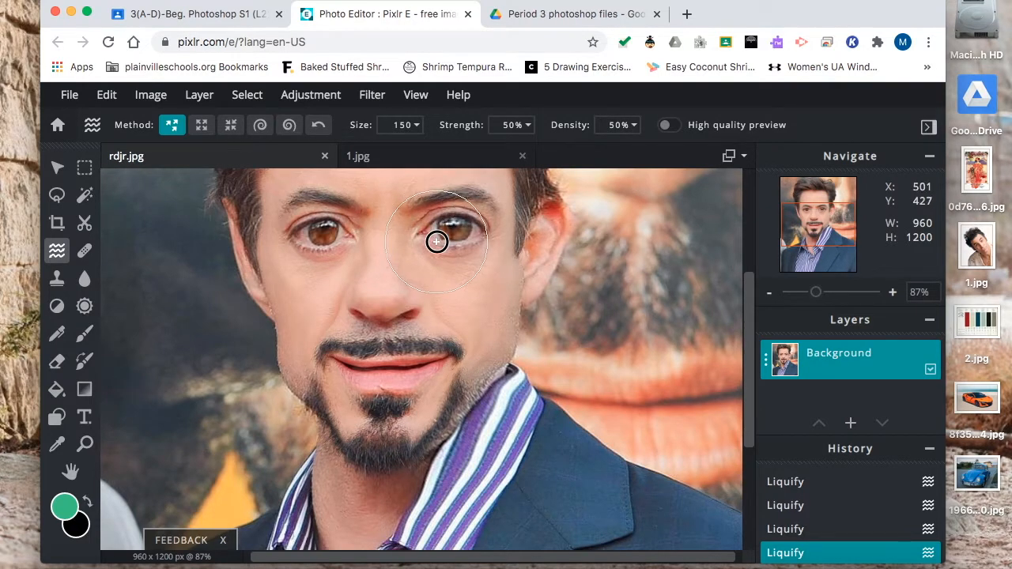
left_click_drag(335, 229, 336, 231)
Step: Set the Liquify brush size to 96 and push both eyebrows upward and outward
left_click_drag(819, 247, 814, 232)
left_click_drag(319, 307, 314, 299)
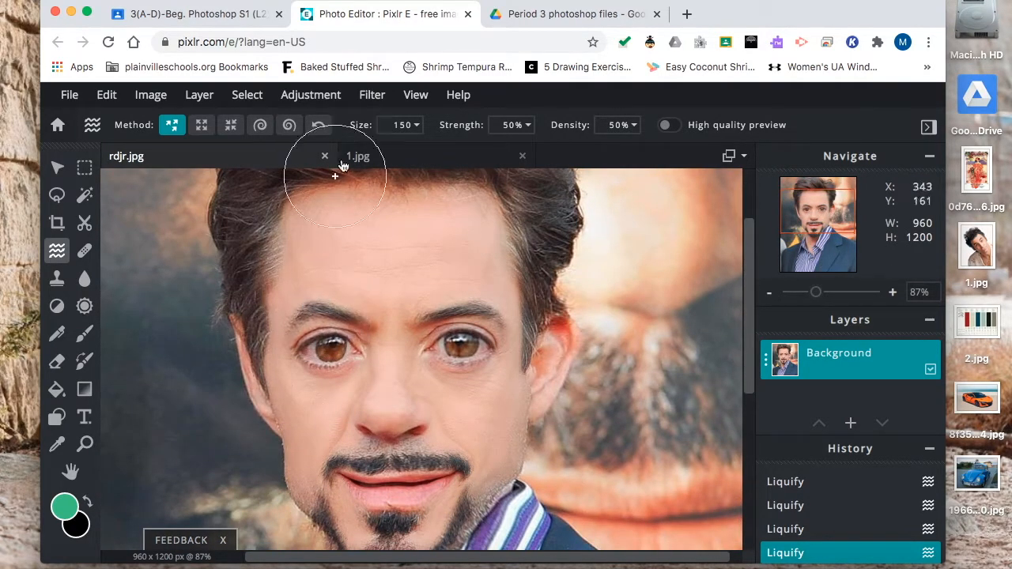
left_click(419, 124)
mouse_move(347, 315)
left_mouse_down()
mouse_move(321, 288)
mouse_move(335, 304)
mouse_move(330, 292)
mouse_move(285, 301)
left_mouse_up()
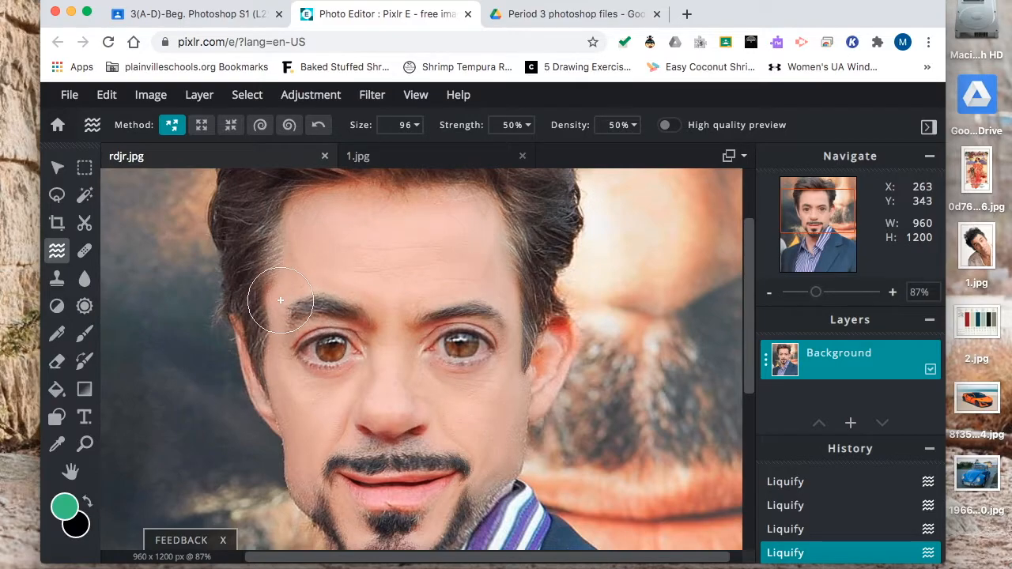
mouse_move(449, 292)
left_mouse_down()
mouse_move(477, 280)
mouse_move(489, 300)
mouse_move(502, 284)
mouse_move(495, 306)
mouse_move(518, 303)
mouse_move(509, 269)
left_mouse_up()
Step: Push the hair edge, ear and earlobe beside the dark background into shape
mouse_move(231, 291)
left_mouse_down()
mouse_move(271, 309)
mouse_move(260, 285)
mouse_move(269, 254)
mouse_move(239, 336)
mouse_move(246, 318)
mouse_move(228, 312)
mouse_move(237, 284)
mouse_move(247, 285)
mouse_move(226, 332)
left_mouse_up()
mouse_move(272, 426)
left_mouse_down()
mouse_move(265, 395)
mouse_move(274, 422)
mouse_move(251, 400)
left_mouse_up()
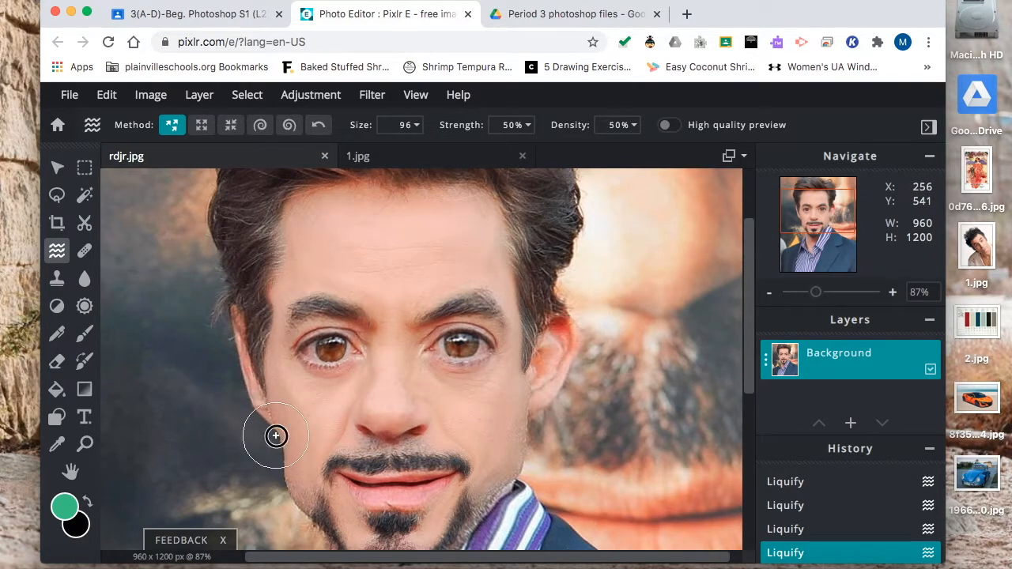
Step: Thicken the eyebrows with Liquify's enlarging method, undoing one stroke along the way, and refine their shape with Push
left_click(201, 124)
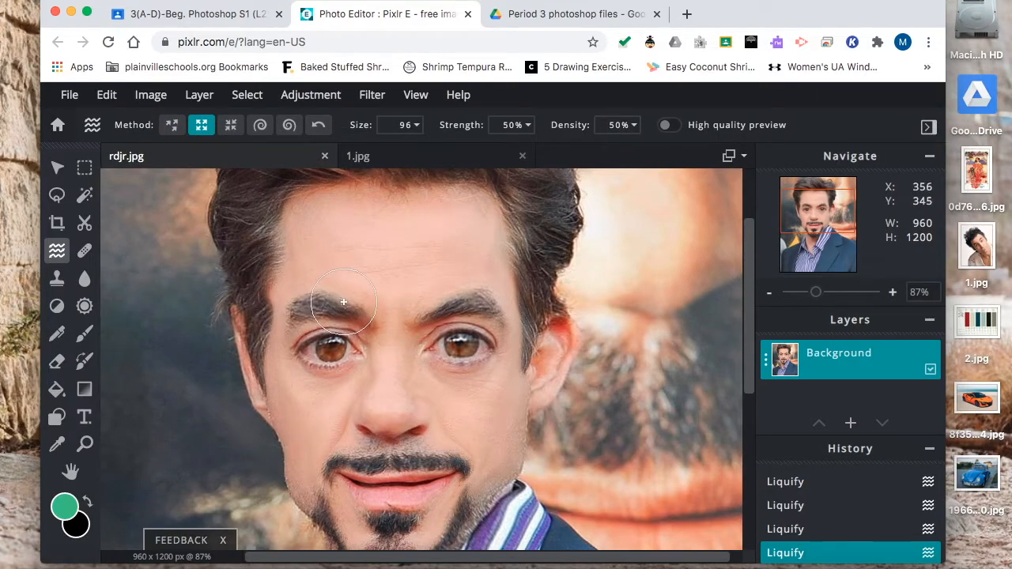
left_click_drag(344, 302, 298, 307)
left_click(107, 94)
left_click(118, 123)
left_click(300, 309)
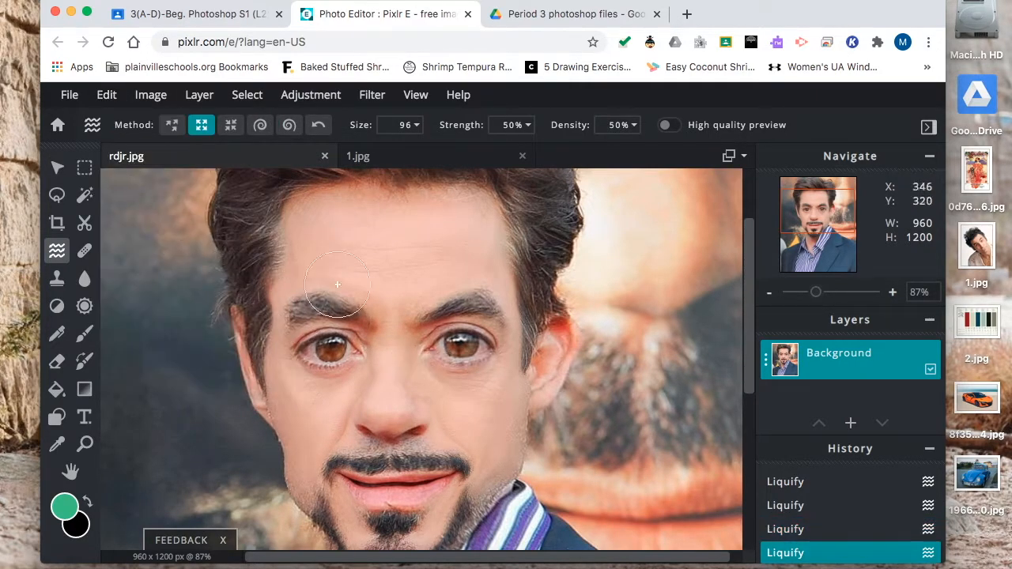
left_click(172, 125)
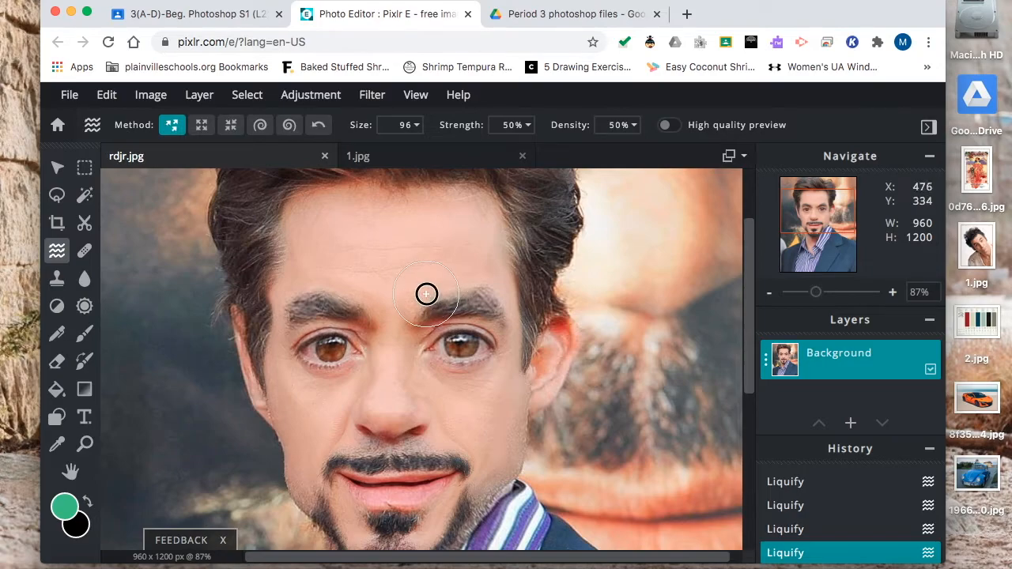
left_click_drag(319, 288, 339, 294)
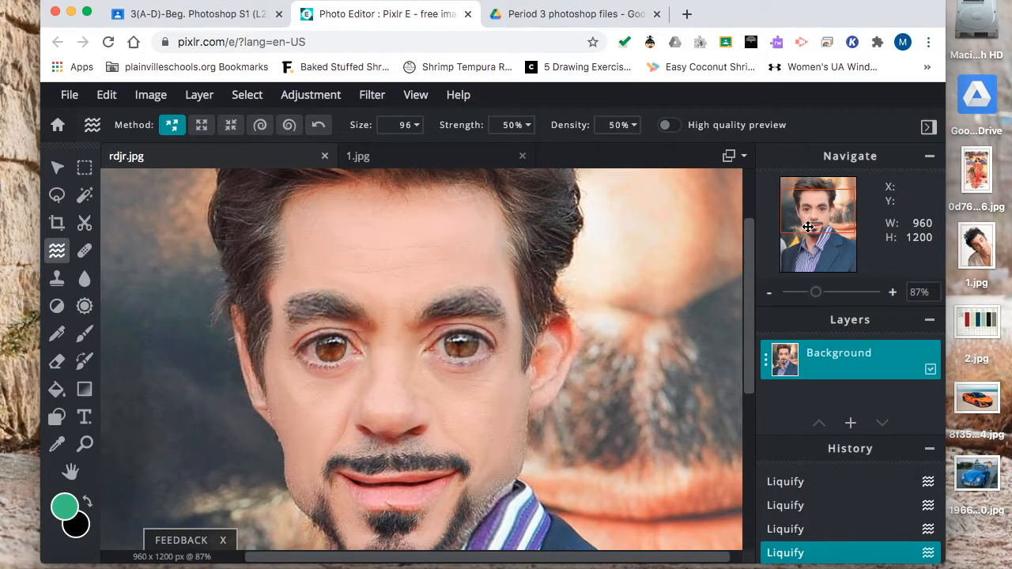
Step: Enlarge the hair across the top of the head with Liquify's enlarging method and a larger brush
left_click(812, 195)
left_click(202, 124)
left_click(409, 131)
left_click(340, 154)
mouse_move(257, 235)
left_mouse_down()
mouse_move(282, 201)
mouse_move(238, 237)
mouse_move(321, 231)
mouse_move(361, 209)
mouse_move(519, 207)
mouse_move(575, 284)
mouse_move(585, 278)
mouse_move(554, 276)
mouse_move(486, 225)
mouse_move(508, 200)
mouse_move(529, 246)
mouse_move(555, 378)
mouse_move(308, 347)
mouse_move(223, 309)
mouse_move(290, 335)
mouse_move(342, 289)
mouse_move(398, 282)
mouse_move(456, 314)
mouse_move(386, 289)
mouse_move(416, 123)
mouse_move(414, 276)
mouse_move(344, 285)
mouse_move(398, 290)
mouse_move(507, 187)
mouse_move(555, 189)
mouse_move(599, 217)
left_mouse_up()
Step: Set the Liquify brush size to 136 and push the hair outline on the dark background side with the Push method
left_click(419, 127)
left_click(321, 152)
left_click(415, 275)
mouse_move(250, 205)
left_mouse_down()
mouse_move(240, 238)
mouse_move(196, 288)
left_mouse_up()
left_click_drag(218, 377, 204, 339)
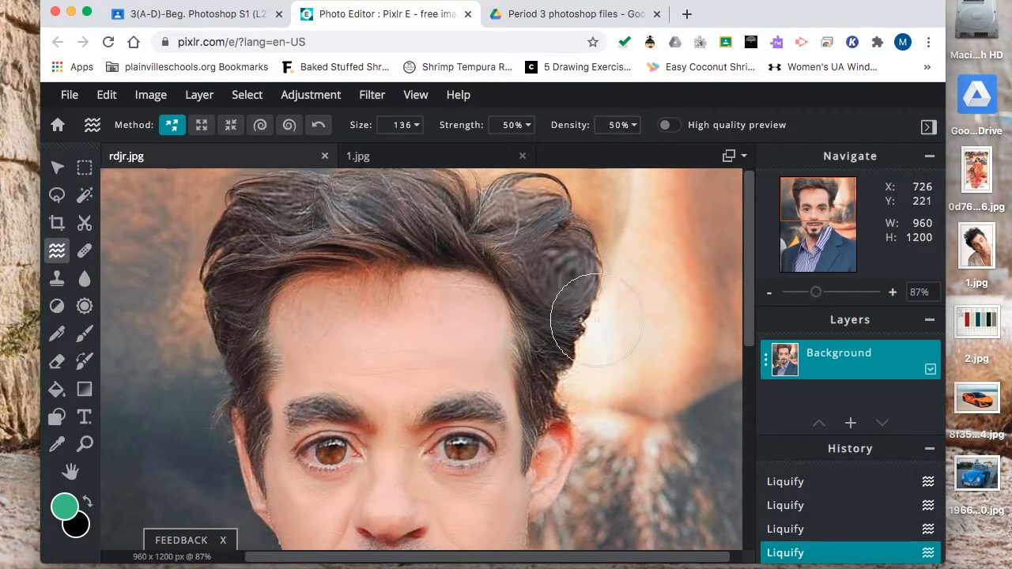
Step: Set the Liquify brush size to 214 and push the eye area beside the orange background upward
left_click(812, 224)
left_click_drag(816, 292, 800, 292)
left_click(390, 126)
left_click(345, 150)
left_click_drag(435, 295, 436, 272)
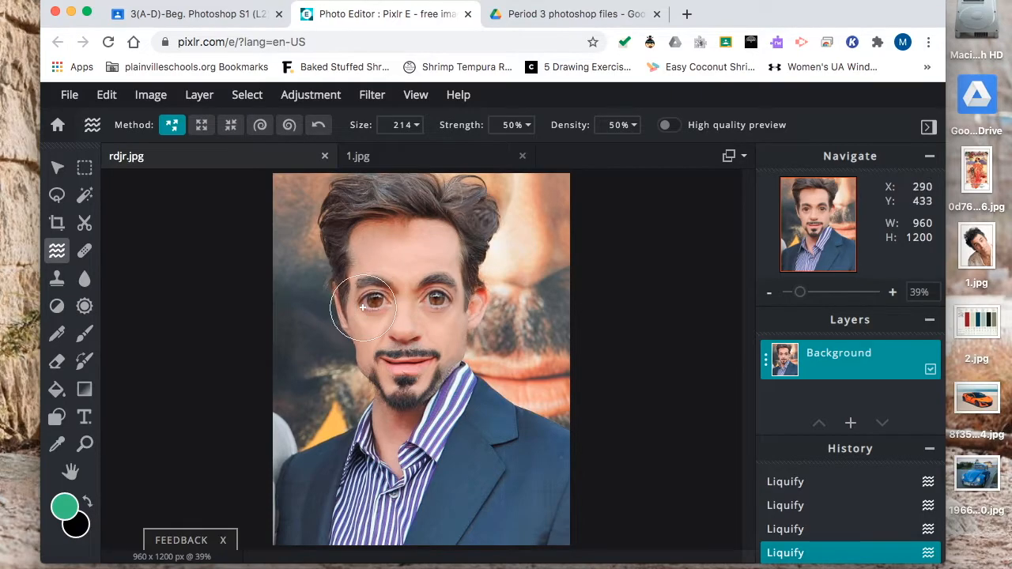
Step: Shrink the neck, collar and shoulders with Liquify's shrinking method at brush size 298
left_click(230, 124)
left_click(414, 126)
left_click(363, 153)
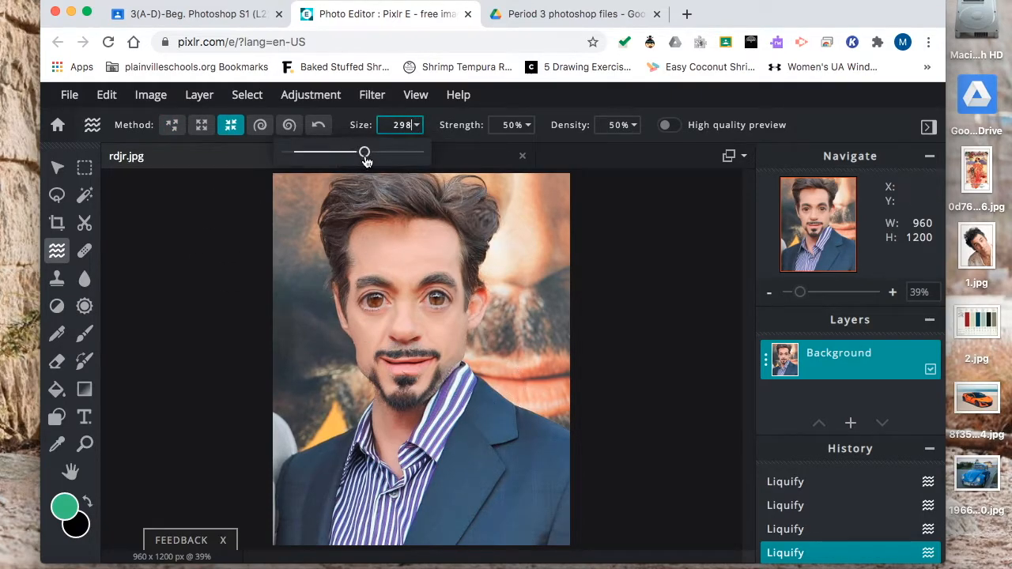
left_click(333, 453)
left_click(379, 428)
mouse_move(469, 407)
left_mouse_down()
mouse_move(461, 383)
mouse_move(441, 434)
mouse_move(436, 419)
left_mouse_up()
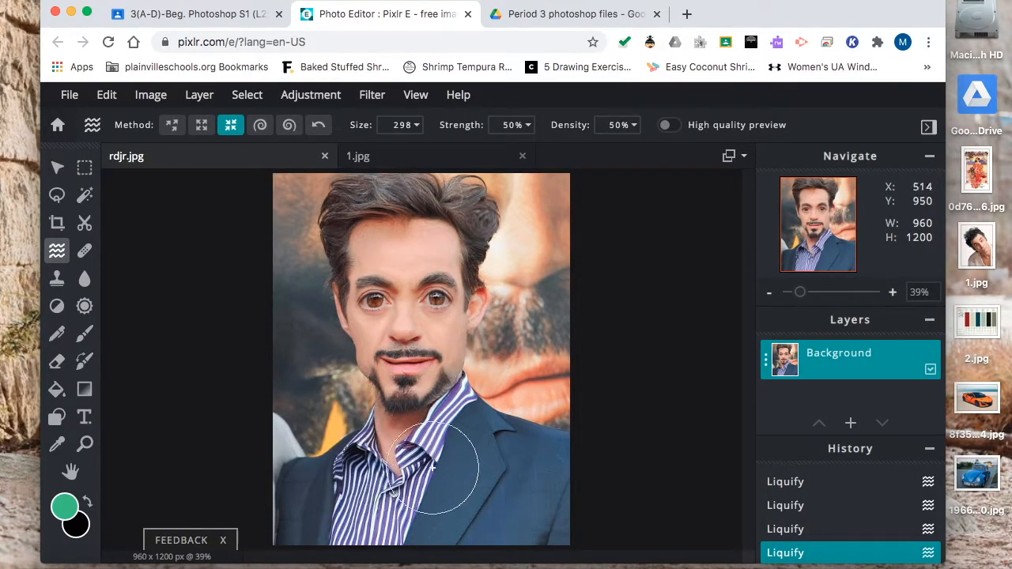
left_click(543, 452)
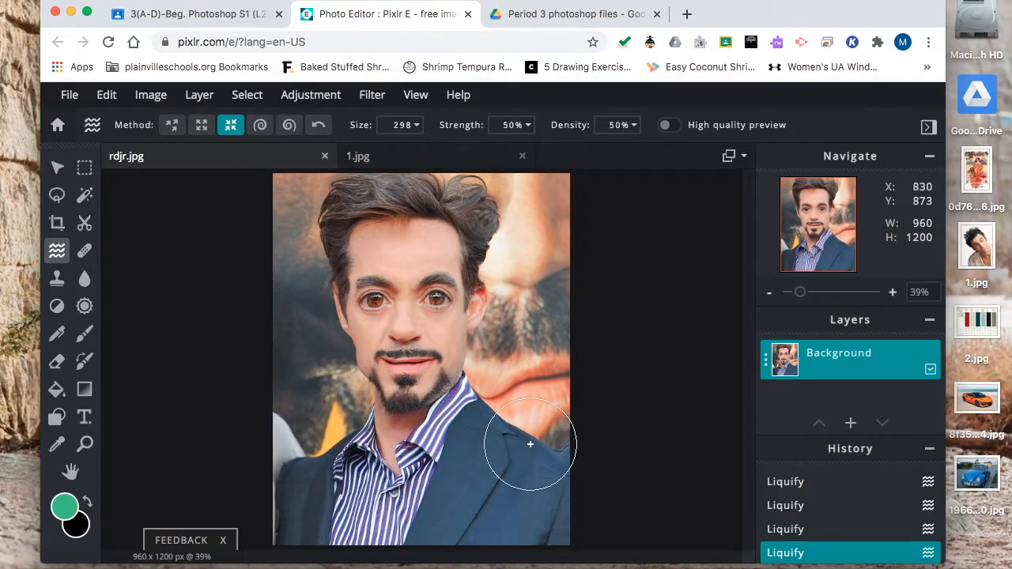
Step: Using Liquify's Push method at brush size 210, smooth the jacket shoulders and collar edges beside the neck
left_click(172, 124)
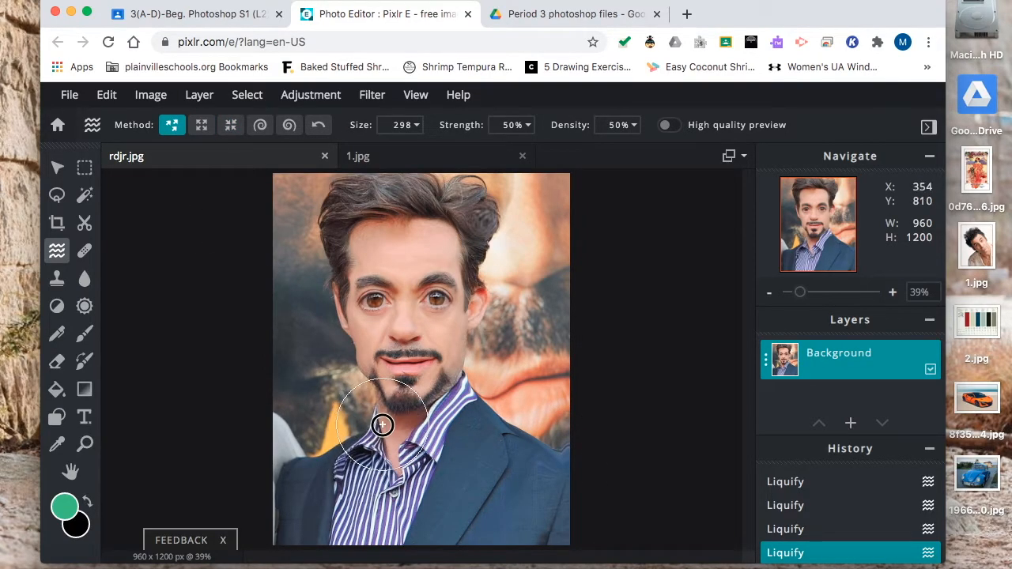
left_click(402, 124)
left_click_drag(365, 151, 343, 151)
left_click_drag(802, 297, 814, 292)
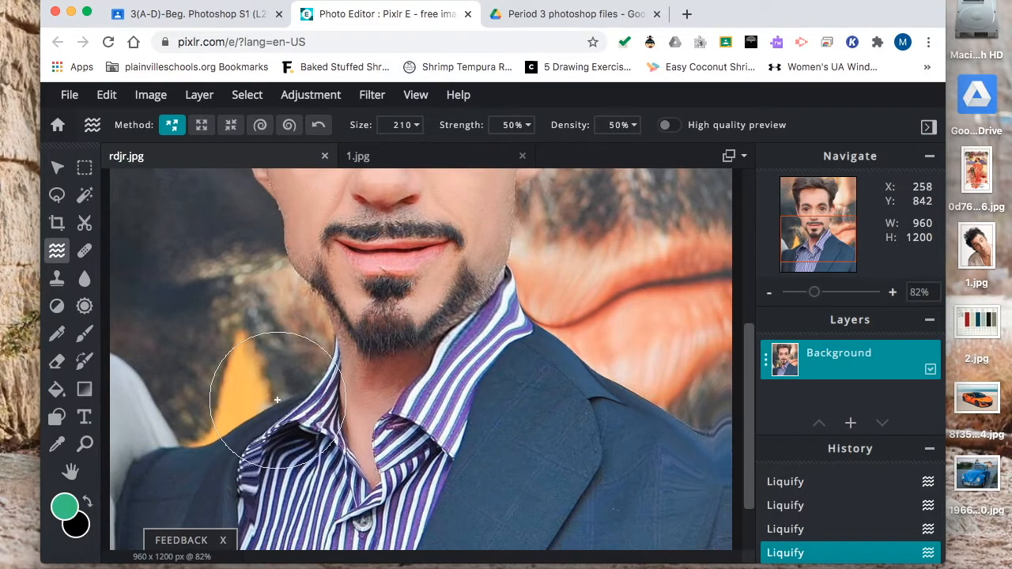
left_click_drag(516, 336, 529, 356)
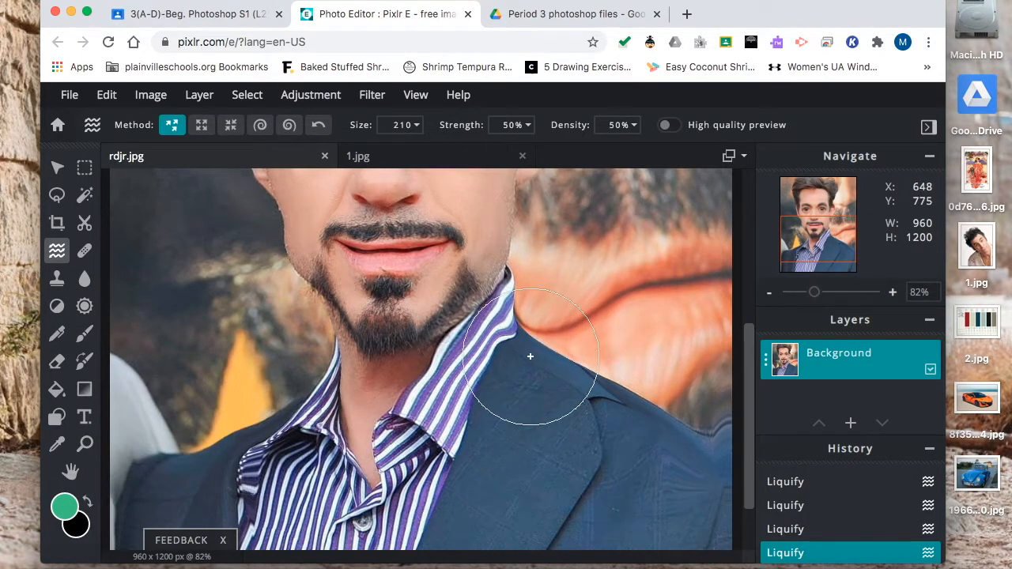
Step: Set the Liquify brush size to 136 and push the collar and neck edge by the dark background inward
left_click(414, 132)
left_click_drag(352, 153, 323, 153)
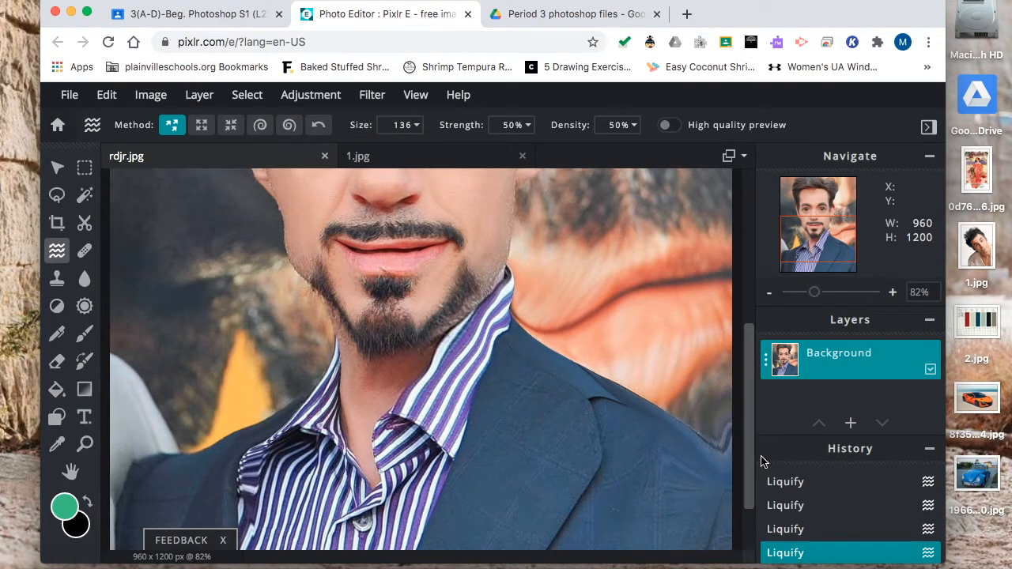
mouse_move(318, 363)
left_mouse_down()
mouse_move(339, 362)
mouse_move(340, 332)
mouse_move(335, 365)
mouse_move(344, 370)
left_mouse_up()
left_click_drag(814, 293, 804, 293)
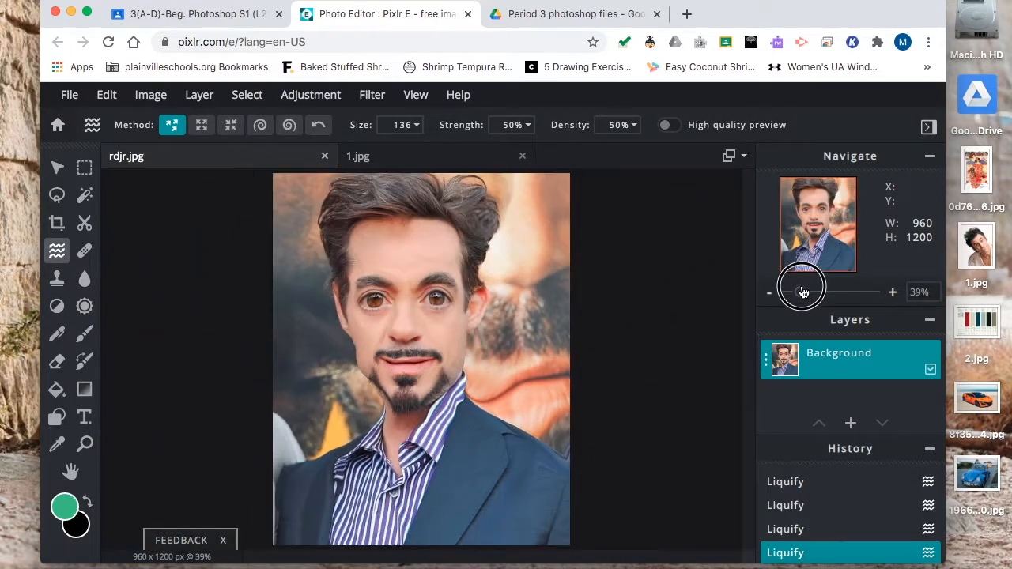